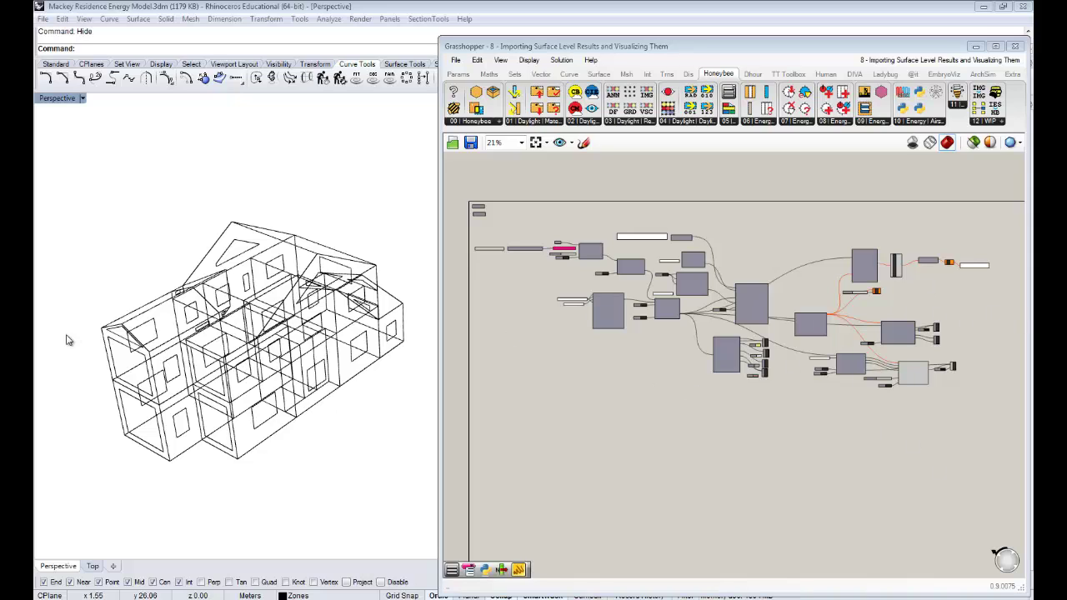
pyautogui.moveTo(263, 380); pyautogui.dragTo(313, 362, button='right')
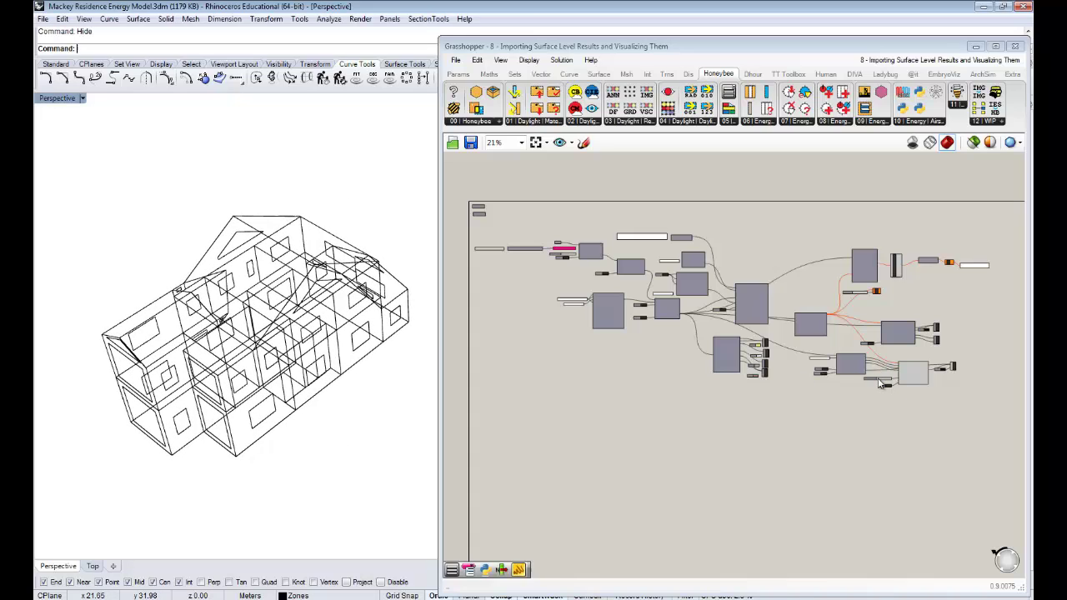
pyautogui.click(882, 381)
pyautogui.moveTo(256, 337); pyautogui.dragTo(268, 353, button='right')
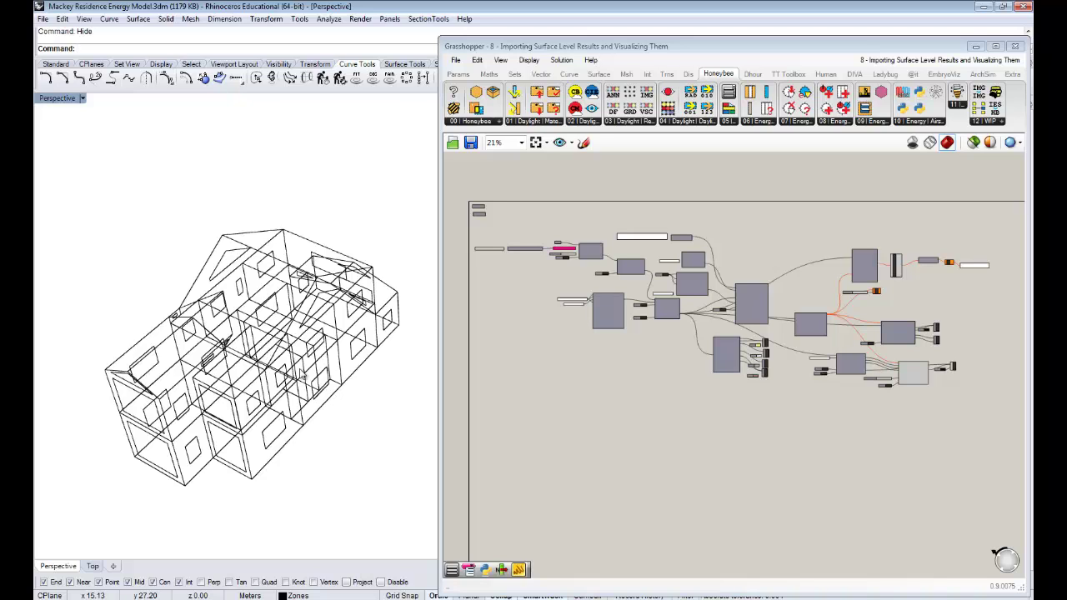
pyautogui.moveTo(302, 375); pyautogui.dragTo(296, 368, button='right')
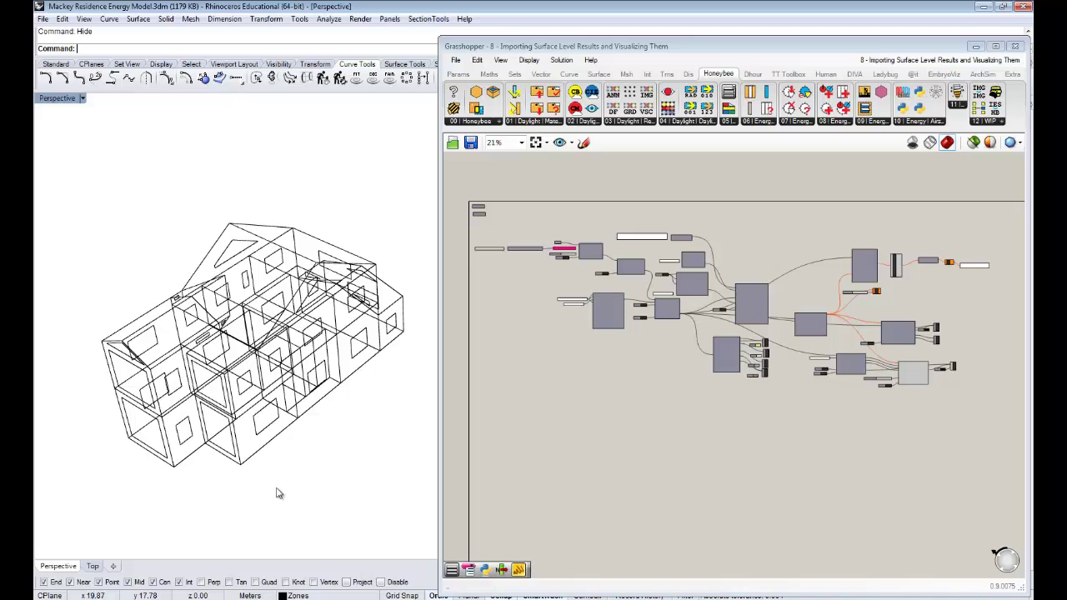
pyautogui.moveTo(302, 395); pyautogui.dragTo(306, 417, button='right')
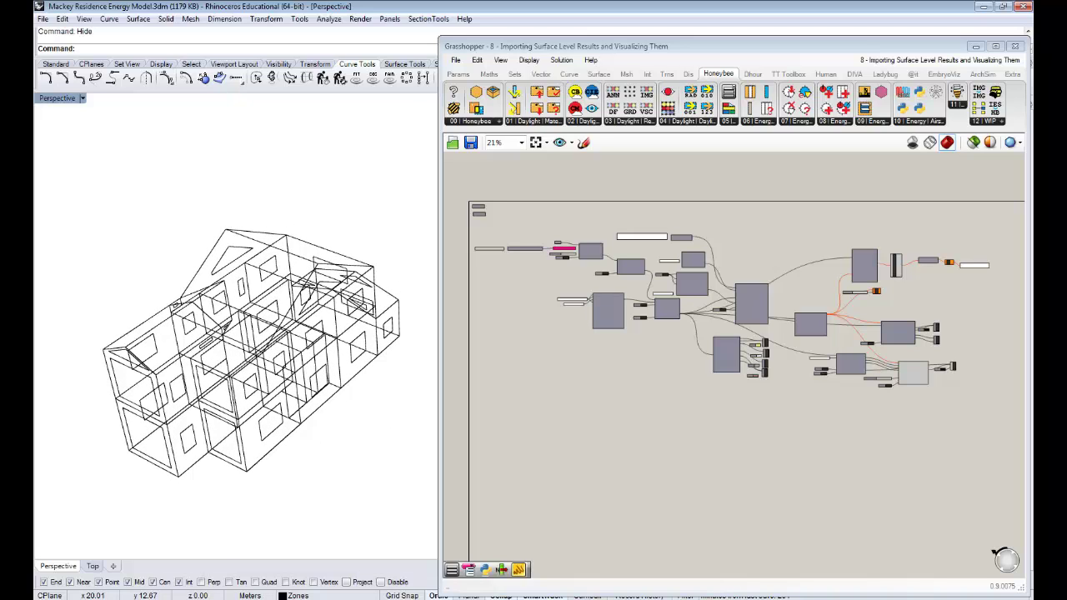
# Switch to the browser and go to the title page of the Getting Started with EnergyPlus manual
pyautogui.click(203, 587)
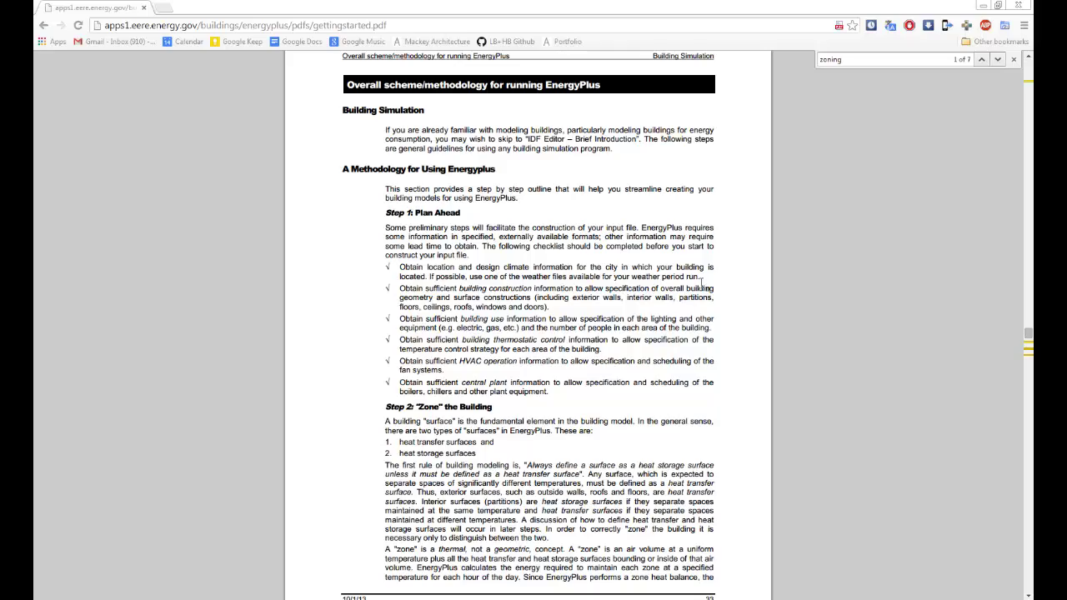
pyautogui.scroll(5, 702, 296)
pyautogui.scroll(-6, 703, 296)
pyautogui.scroll(2, 740, 297)
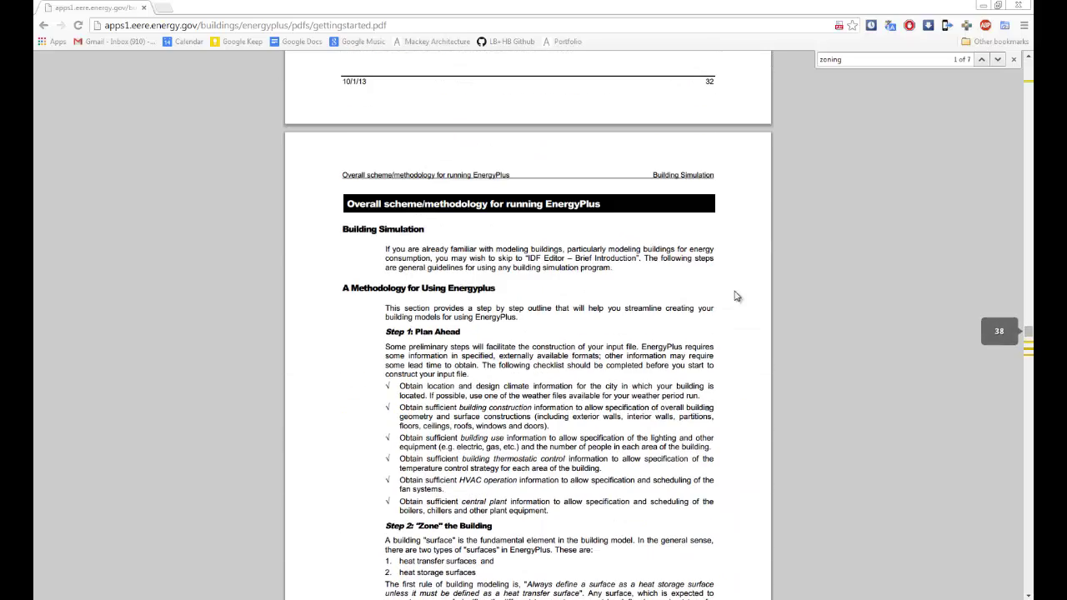
pyautogui.moveTo(1028, 332); pyautogui.dragTo(1028, 71)
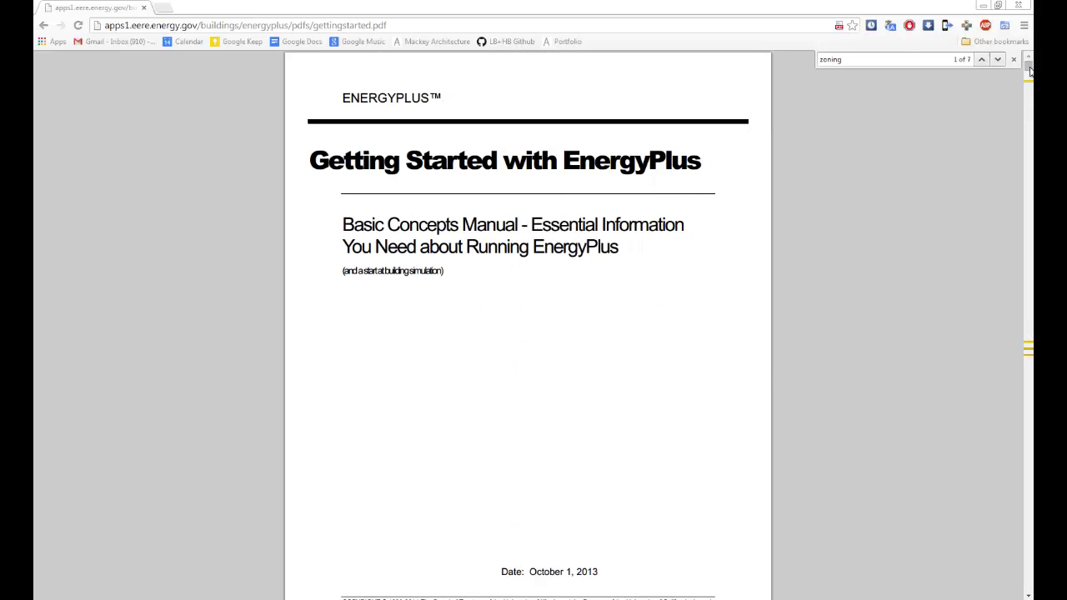
# Examine the manual's building zoning guidance and the Adult Education Center zone figures, and put the browser away
pyautogui.moveTo(1029, 72); pyautogui.dragTo(1028, 351)
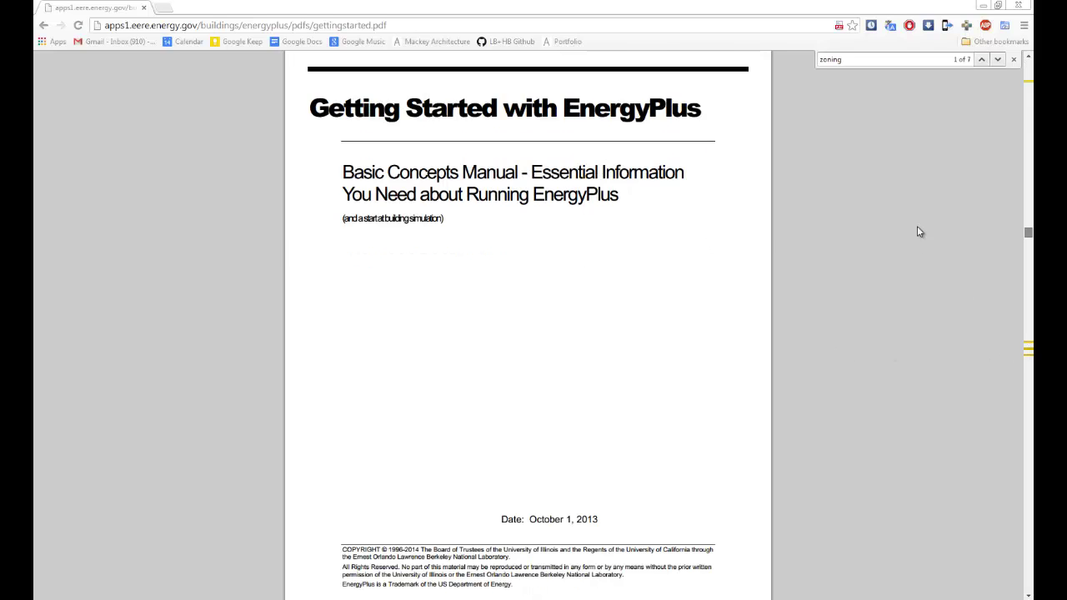
pyautogui.scroll(-10, 1017, 242)
pyautogui.scroll(-15, 447, 382)
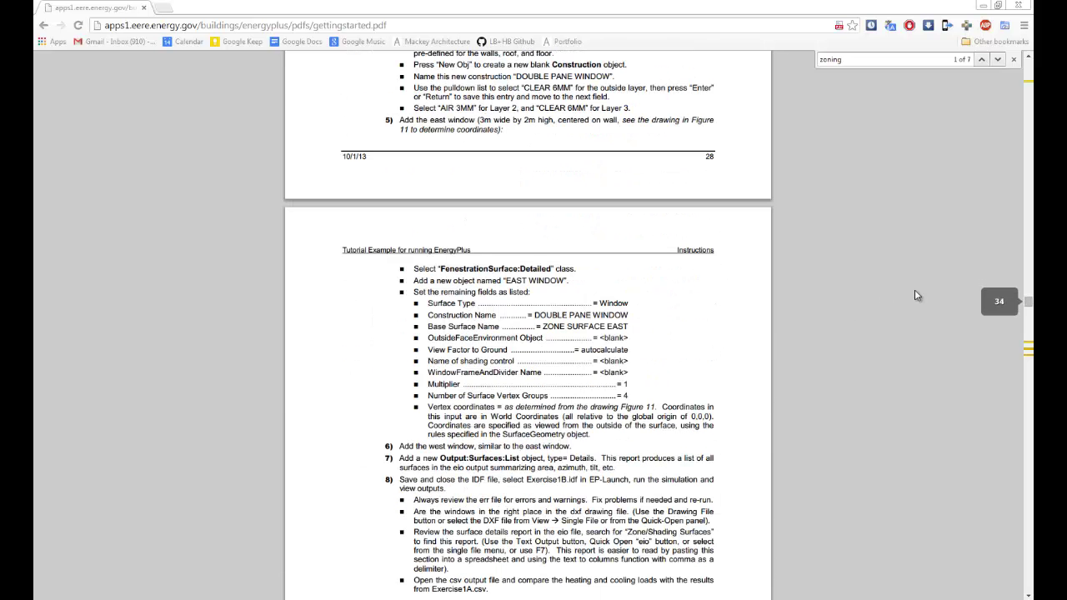
pyautogui.moveTo(1028, 302); pyautogui.dragTo(1028, 350)
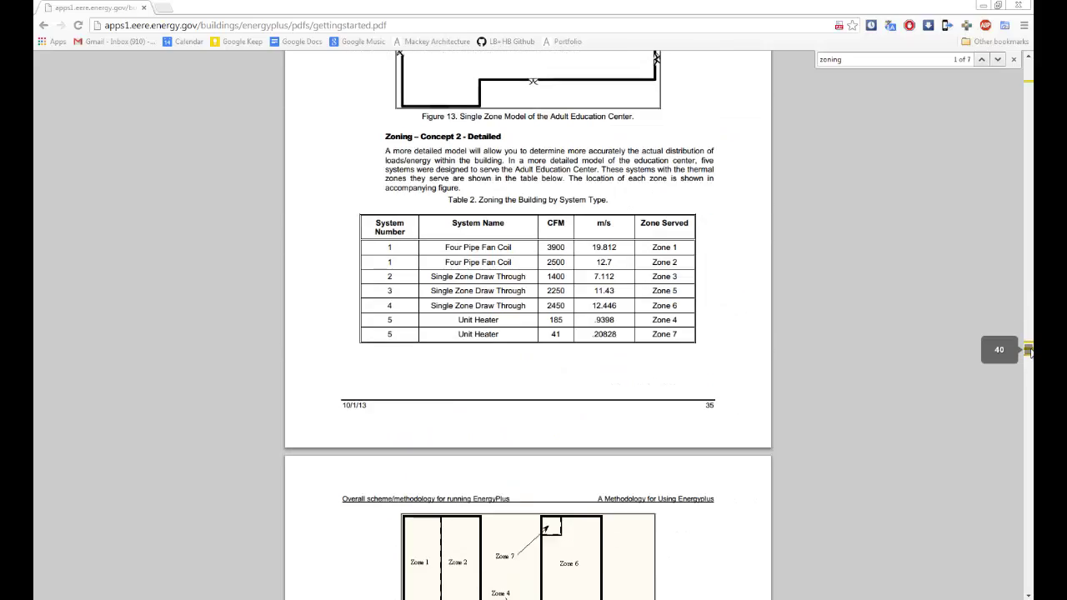
pyautogui.scroll(12, 595, 272)
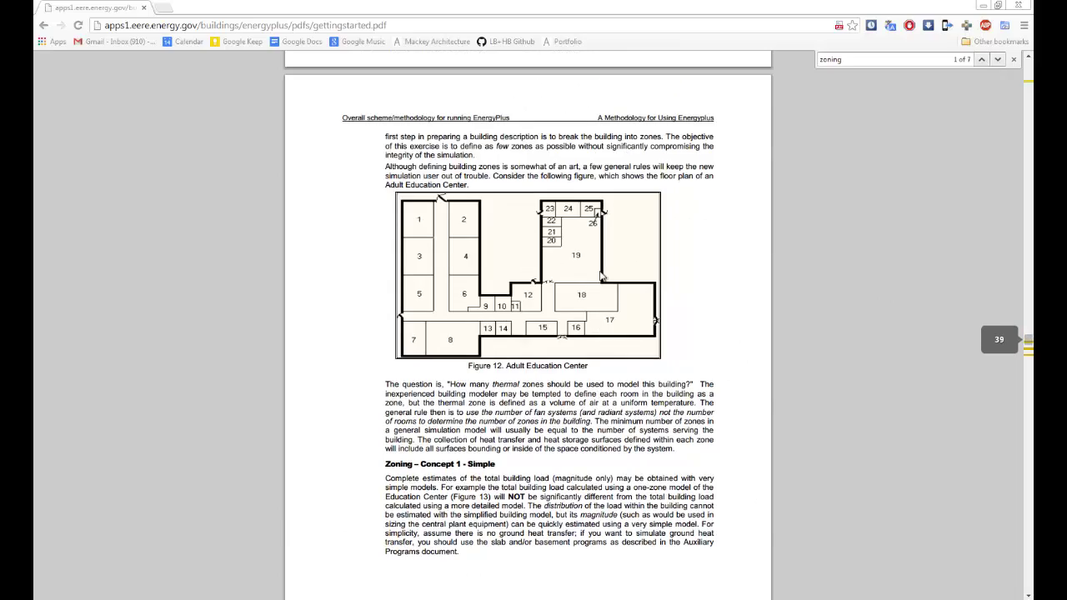
pyautogui.scroll(-7, 605, 276)
pyautogui.scroll(-15, 605, 276)
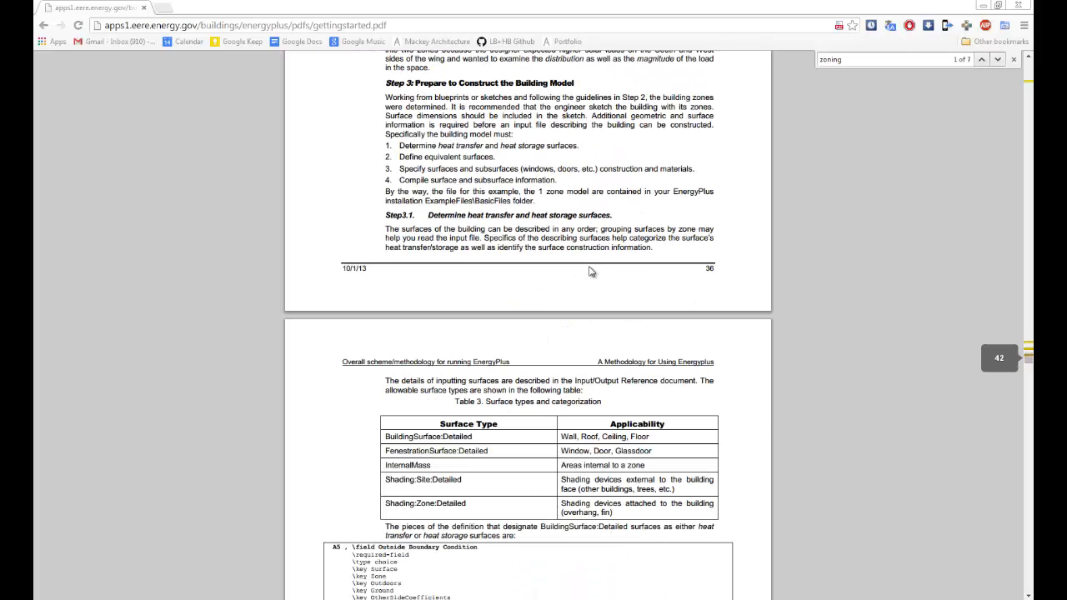
pyautogui.scroll(15, 646, 238)
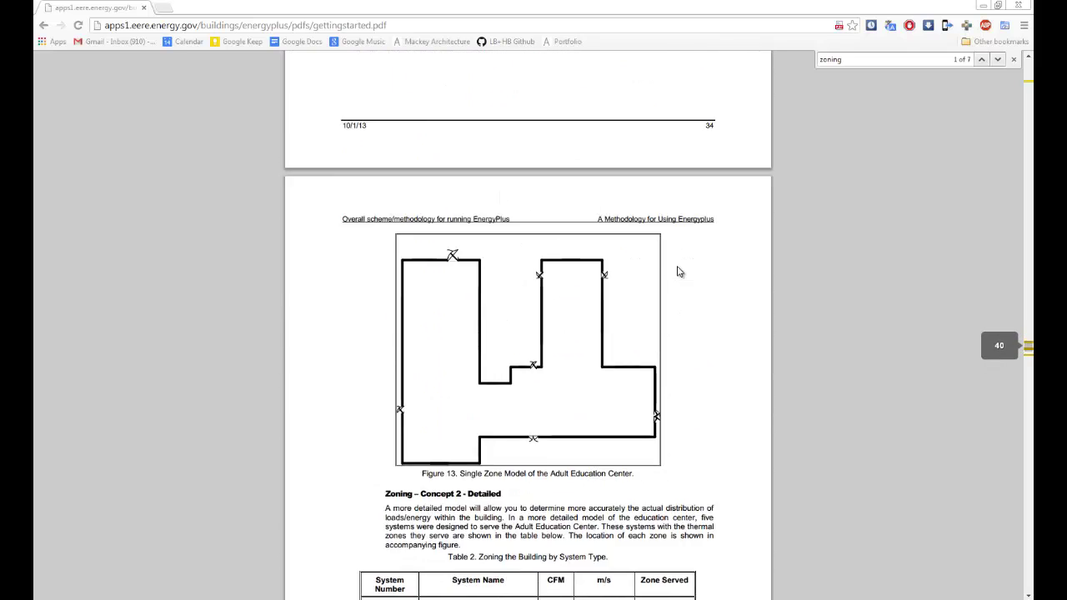
pyautogui.scroll(-3, 682, 271)
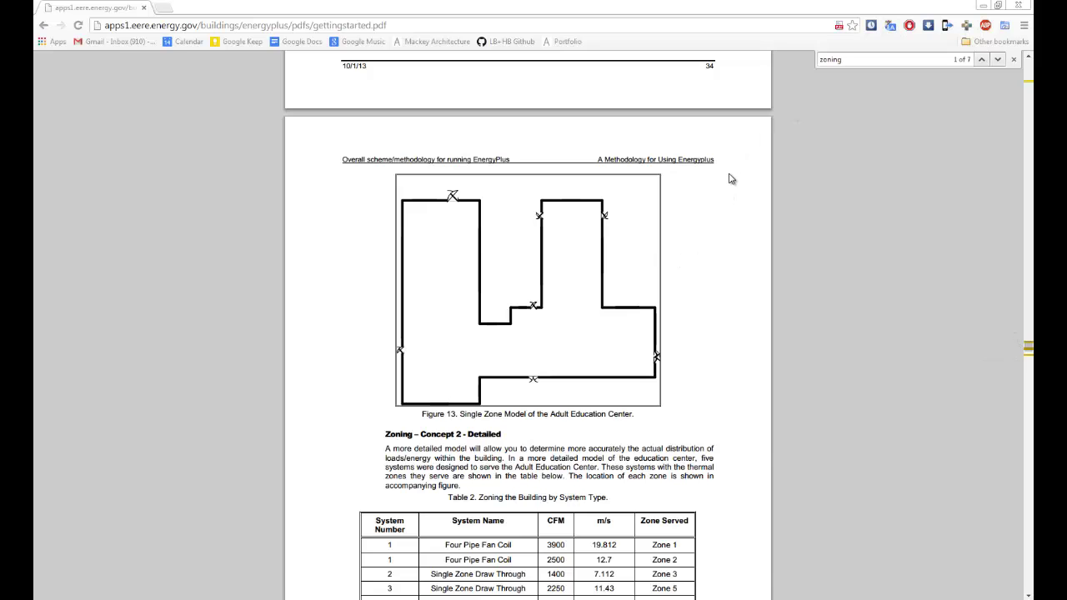
pyautogui.scroll(-4, 726, 180)
pyautogui.scroll(-5, 727, 180)
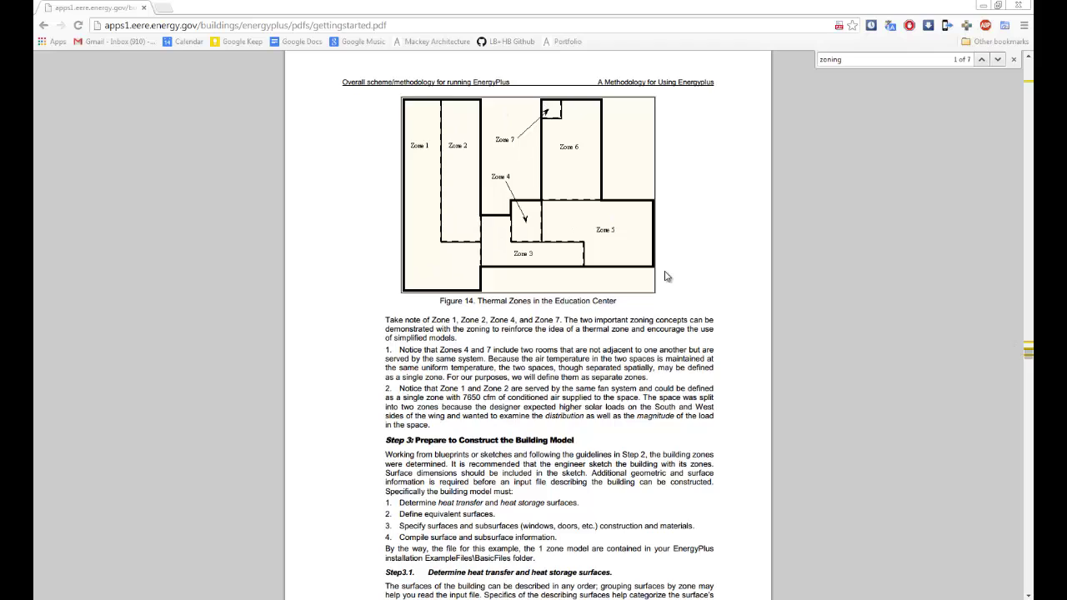
pyautogui.scroll(3, 663, 275)
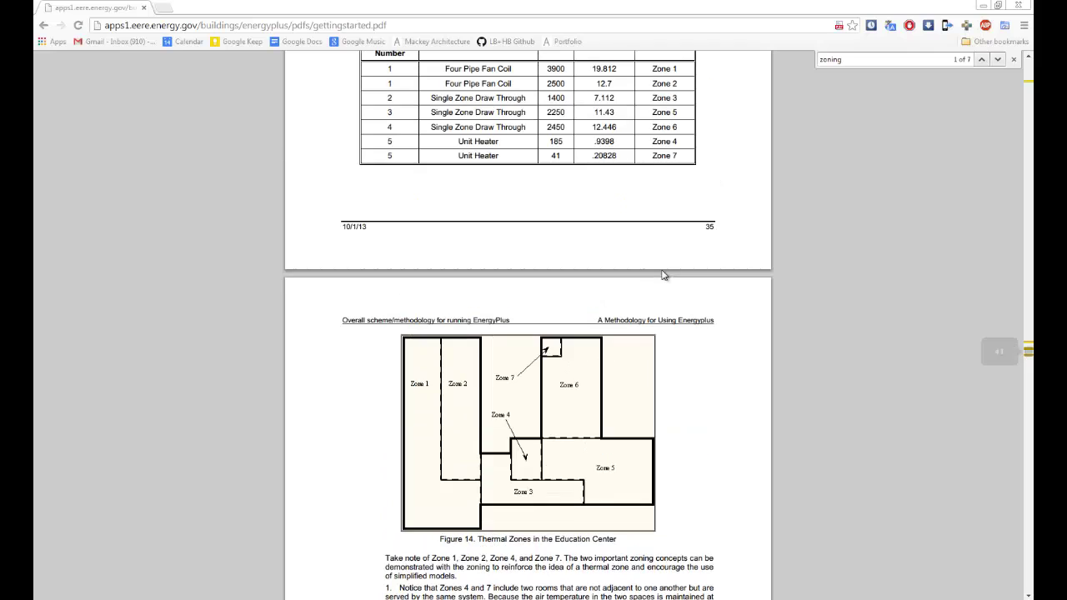
pyautogui.click(982, 5)
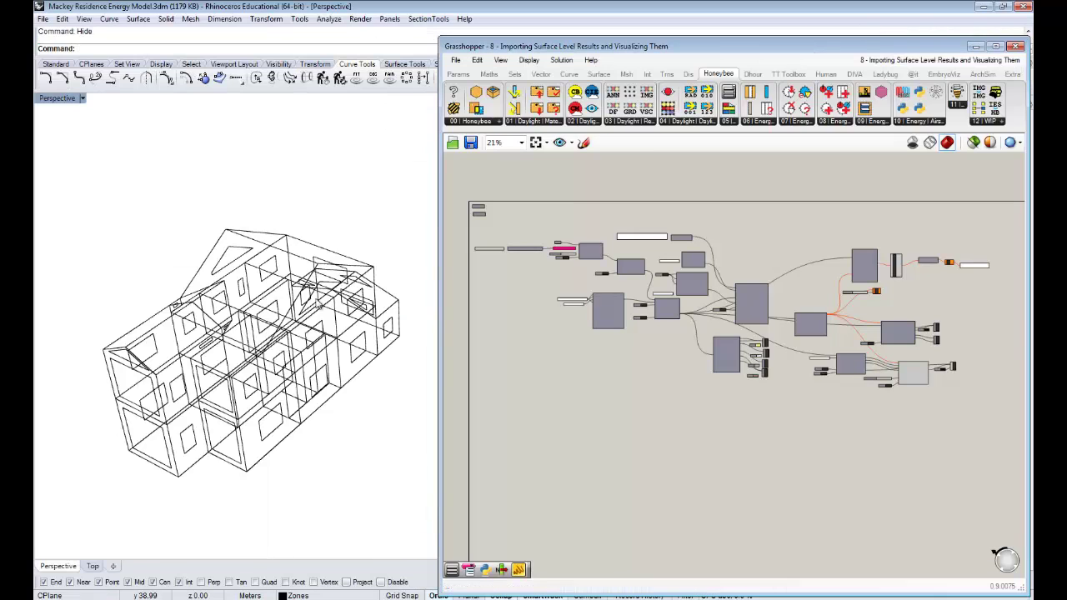
# Delete the result-import and visualization components downstream of the energy simulation component in the Grasshopper definition
pyautogui.moveTo(280, 341); pyautogui.dragTo(303, 334, button='right')
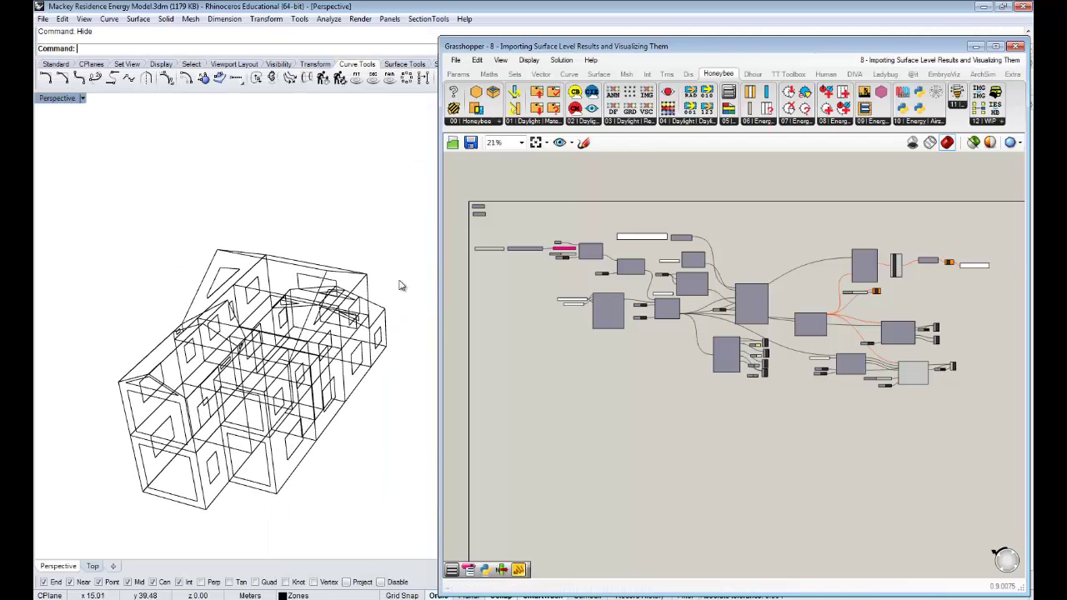
pyautogui.moveTo(785, 395); pyautogui.dragTo(914, 367, button='right')
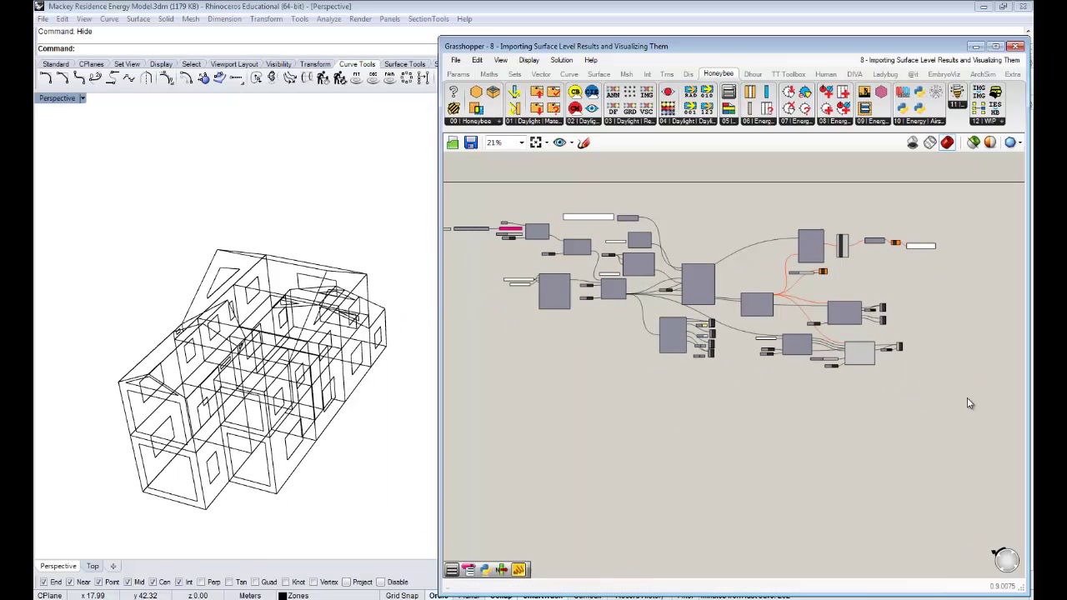
pyautogui.moveTo(977, 409); pyautogui.dragTo(715, 210)
pyautogui.scroll(2, 891, 350)
pyautogui.scroll(2, 891, 349)
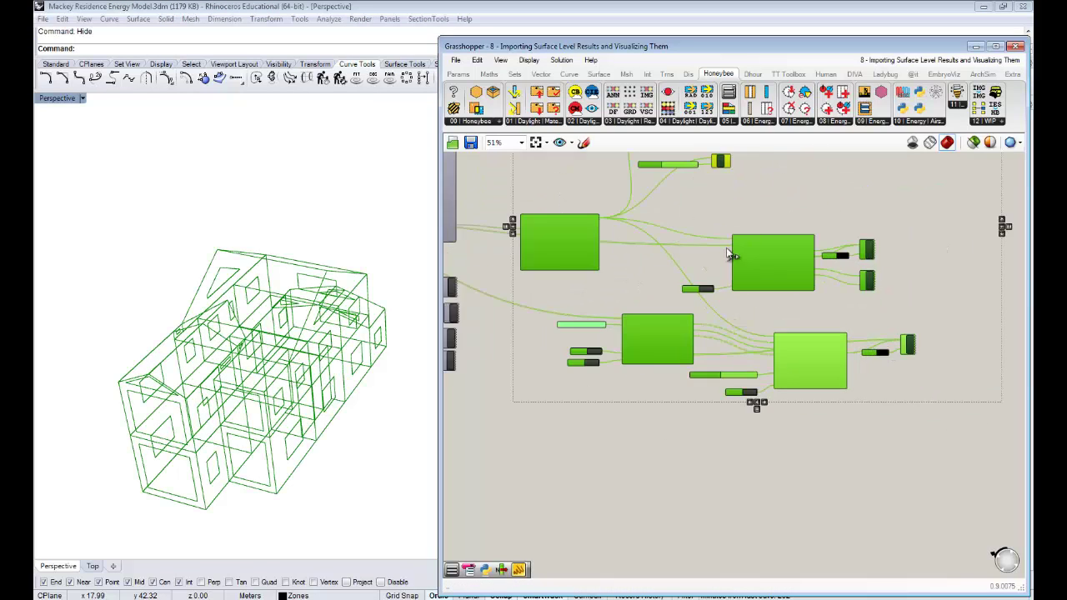
pyautogui.moveTo(746, 238); pyautogui.dragTo(822, 294, button='right')
pyautogui.scroll(4, 823, 295)
pyautogui.scroll(-3, 823, 295)
pyautogui.scroll(-2, 823, 298)
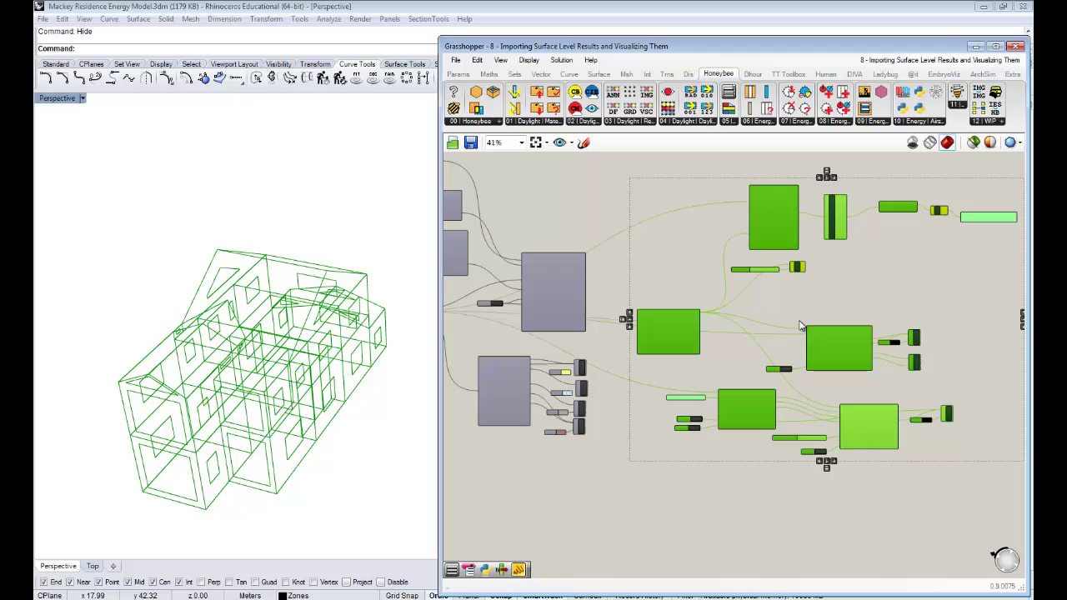
pyautogui.press('Delete')
# Review the remaining zone setup and energy simulation components in the Grasshopper definition
pyautogui.moveTo(715, 357); pyautogui.dragTo(873, 352, button='right')
pyautogui.moveTo(765, 311); pyautogui.dragTo(925, 311, button='right')
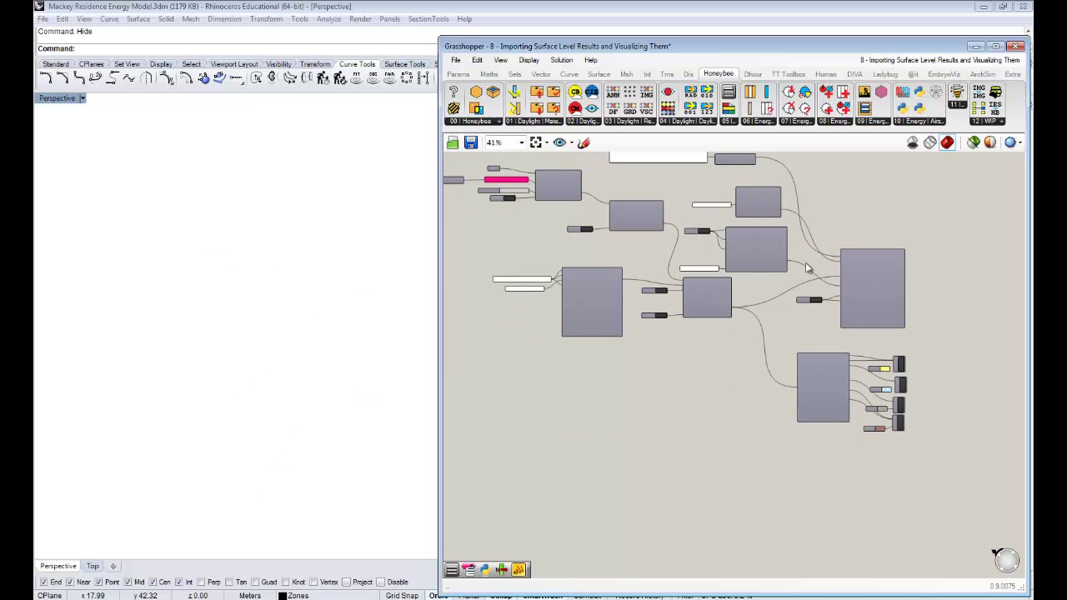
pyautogui.scroll(4, 731, 300)
pyautogui.moveTo(777, 254); pyautogui.dragTo(584, 201, button='right')
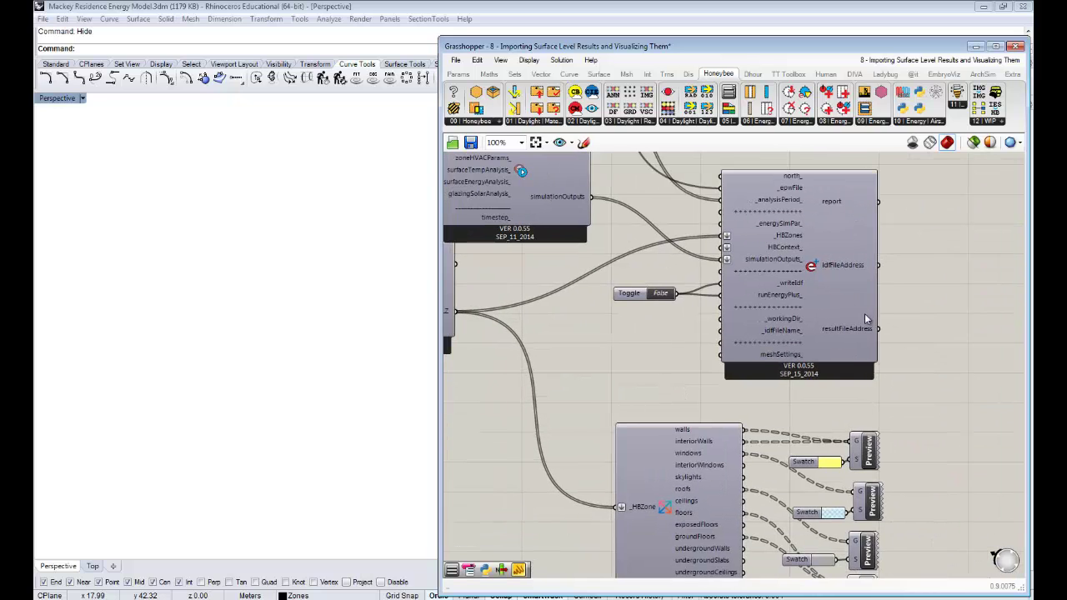
pyautogui.moveTo(821, 299); pyautogui.dragTo(821, 292)
pyautogui.scroll(-3, 822, 289)
pyautogui.moveTo(770, 311); pyautogui.dragTo(875, 306, button='right')
pyautogui.scroll(-2, 875, 306)
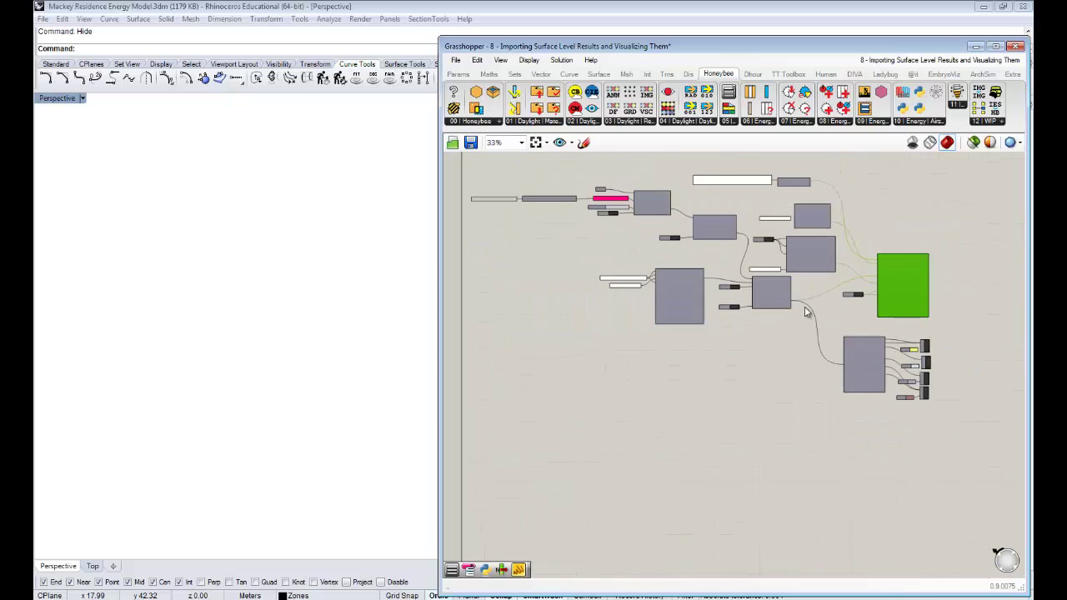
pyautogui.moveTo(805, 312); pyautogui.dragTo(886, 314, button='right')
pyautogui.click(687, 362)
pyautogui.moveTo(760, 358); pyautogui.dragTo(685, 341, button='right')
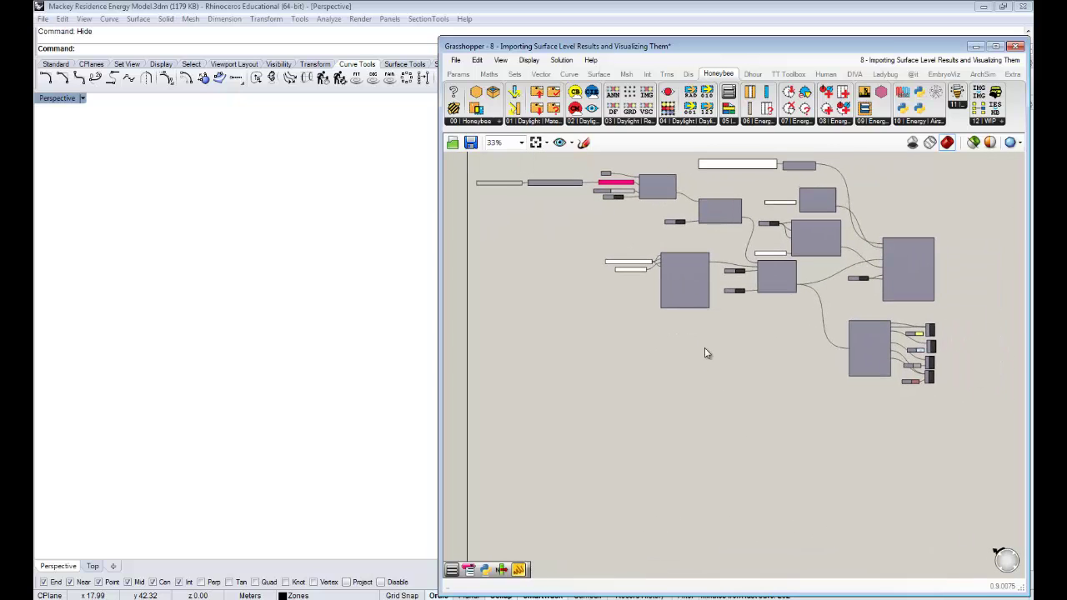
# Show the hidden building zone volumes in Rhino
pyautogui.click(265, 321)
pyautogui.write('show')
pyautogui.press('Return')
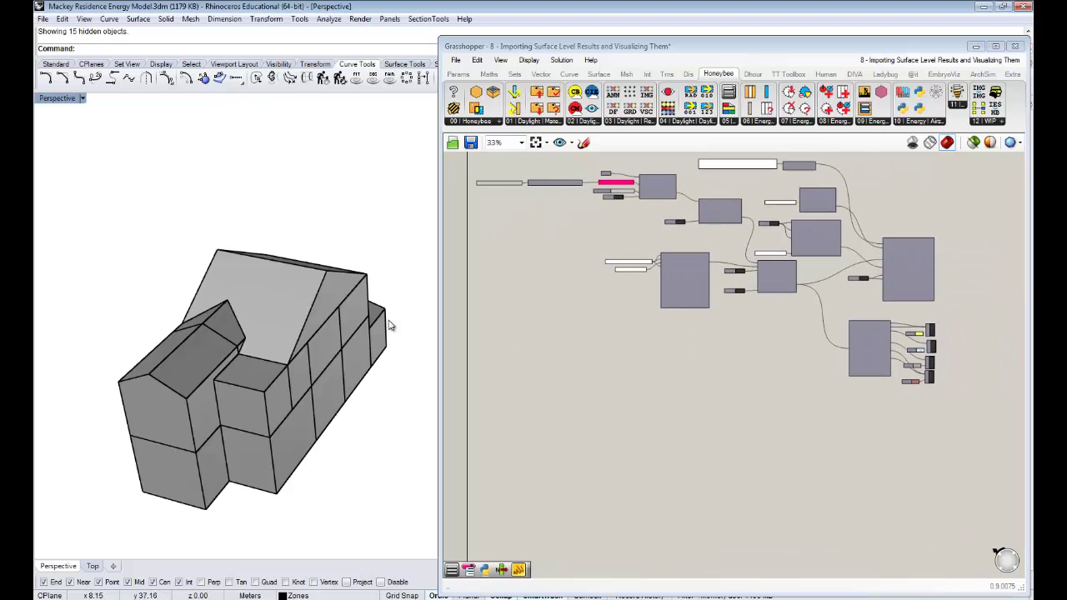
# Inspect the individual ground-floor zone volumes at the far end of the house
pyautogui.moveTo(391, 325); pyautogui.dragTo(199, 368, button='right')
pyautogui.moveTo(371, 398); pyautogui.dragTo(305, 389, button='right')
pyautogui.keyDown('shift'); pyautogui.moveTo(305, 388); pyautogui.dragTo(227, 260, button='right'); pyautogui.keyUp('shift')
pyautogui.scroll(5, 281, 277)
pyautogui.moveTo(295, 323); pyautogui.dragTo(229, 275, button='right')
pyautogui.scroll(-5, 230, 276)
pyautogui.click(230, 280)
pyautogui.click(242, 348)
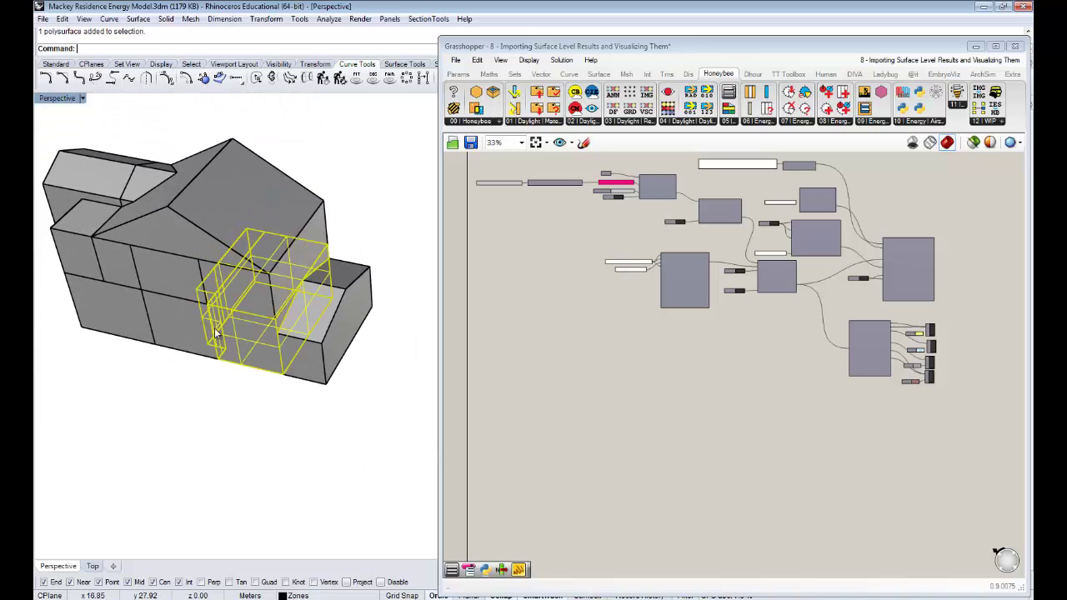
pyautogui.click(197, 330)
pyautogui.moveTo(262, 382); pyautogui.dragTo(345, 366, button='right')
# Copy the sloped-roof end zone and the adjoining ground-floor zone to a spot about 28 m away from the house
pyautogui.click(340, 362)
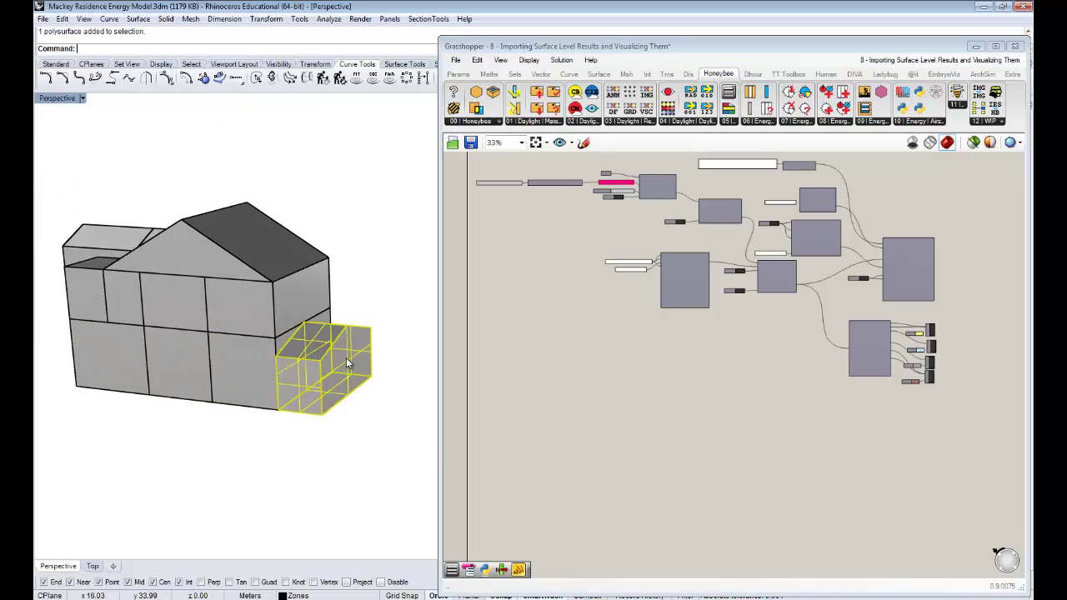
pyautogui.keyDown('shift'); pyautogui.click(259, 379); pyautogui.keyUp('shift')
pyautogui.scroll(-6, 268, 384)
pyautogui.keyDown('shift'); pyautogui.moveTo(269, 385); pyautogui.dragTo(258, 467, button='right'); pyautogui.keyUp('shift')
pyautogui.scroll(4, 240, 423)
pyautogui.write('copy')
pyautogui.press('Return')
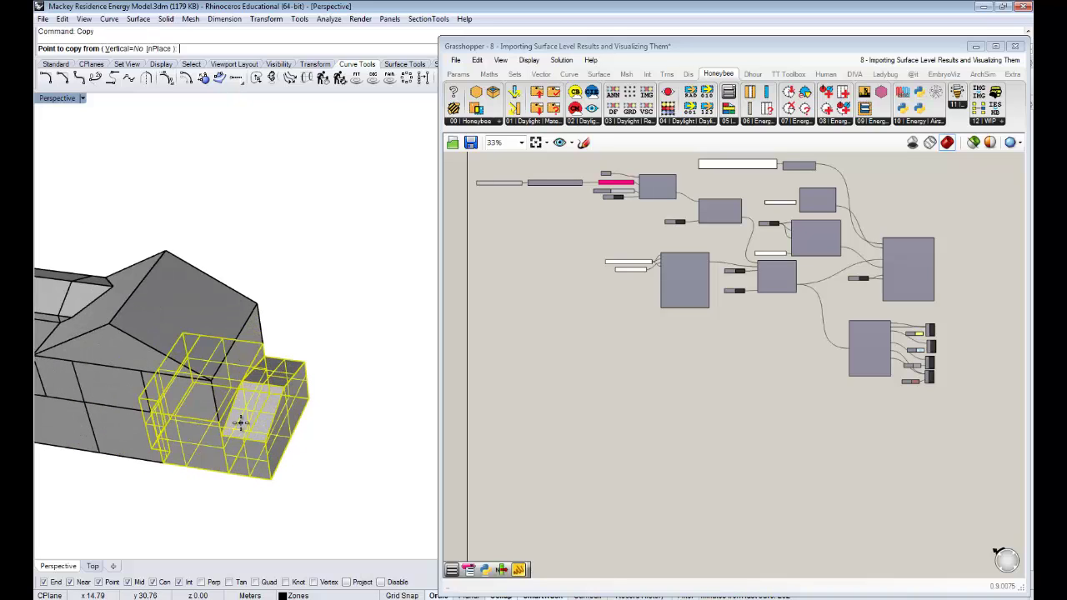
pyautogui.click(275, 492)
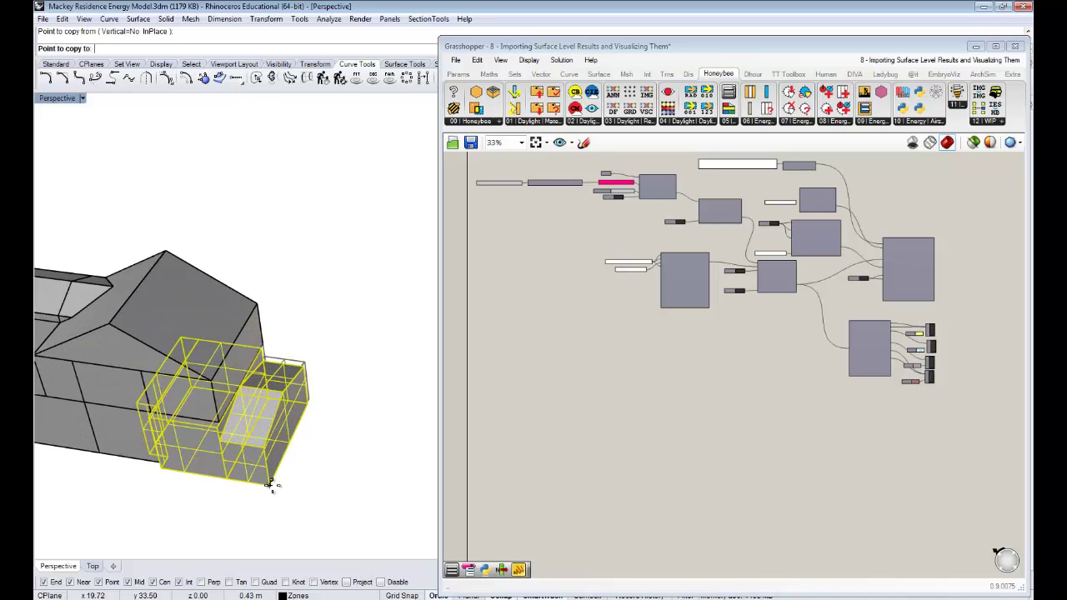
pyautogui.scroll(-3, 275, 492)
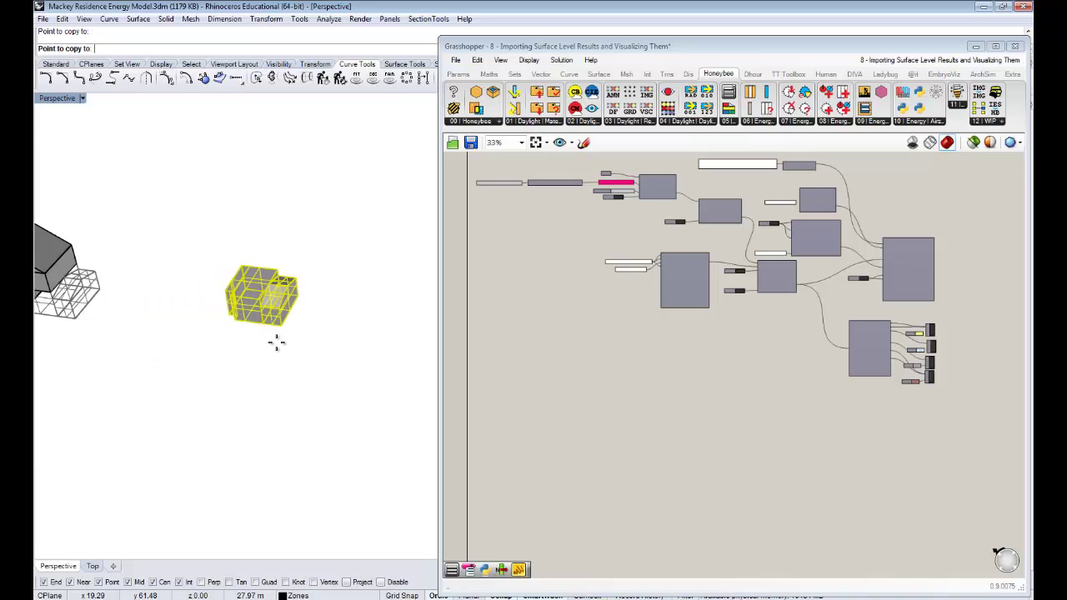
pyautogui.click(272, 333)
pyautogui.press('Return')
# Move the copied sloped-roof zone off the adjoining copied zone so a gap separates them
pyautogui.scroll(4, 297, 335)
pyautogui.click(306, 337)
pyautogui.scroll(-3, 308, 338)
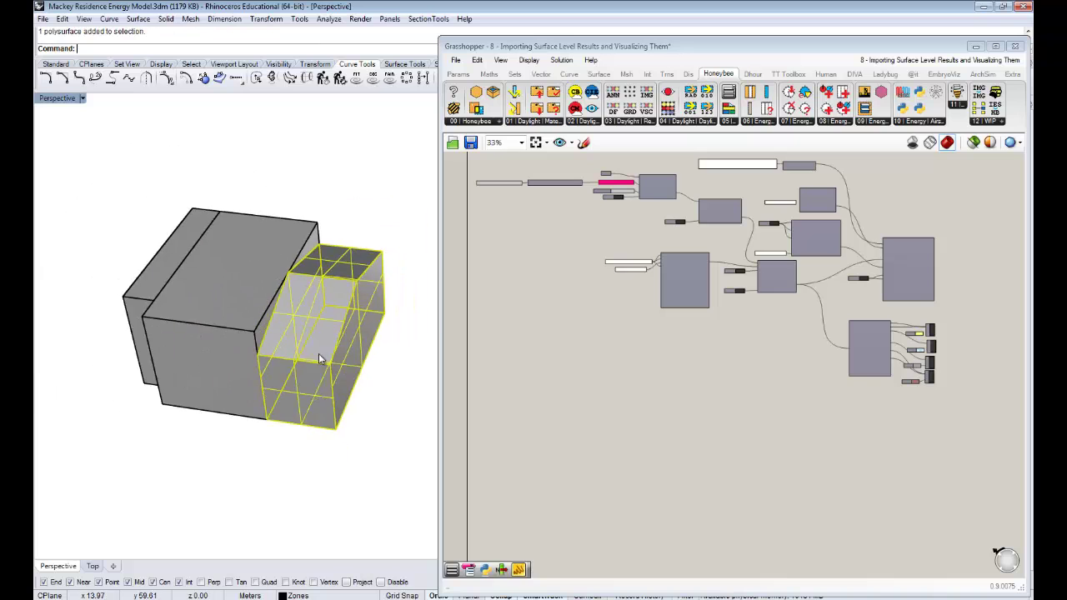
pyautogui.moveTo(317, 353); pyautogui.dragTo(289, 306, button='right')
pyautogui.scroll(3, 267, 287)
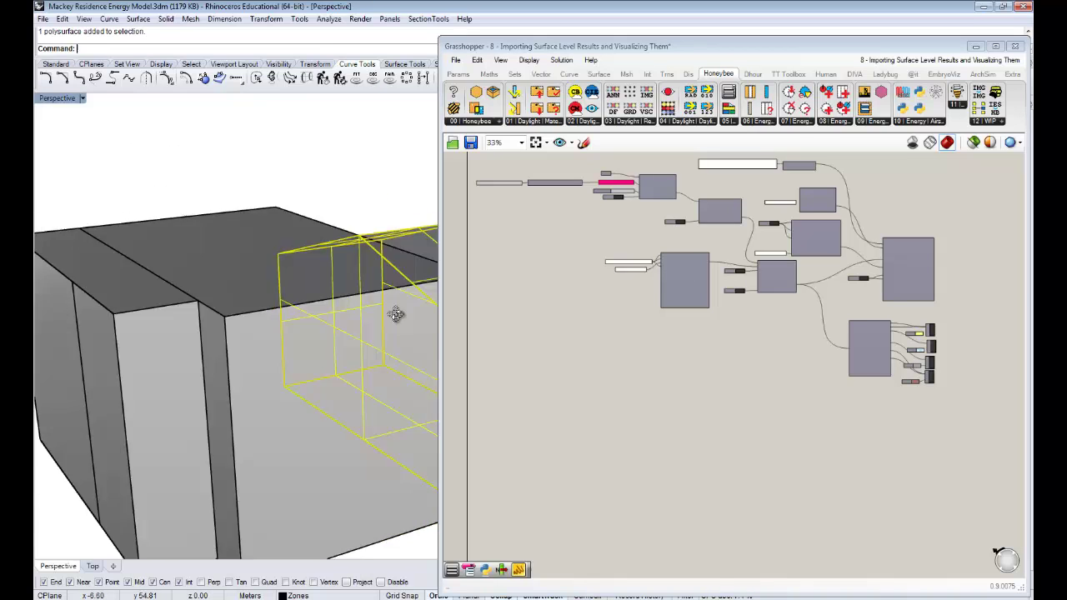
pyautogui.moveTo(396, 314); pyautogui.dragTo(252, 331, button='right')
pyautogui.scroll(-2, 269, 333)
pyautogui.write('m')
pyautogui.press('Return')
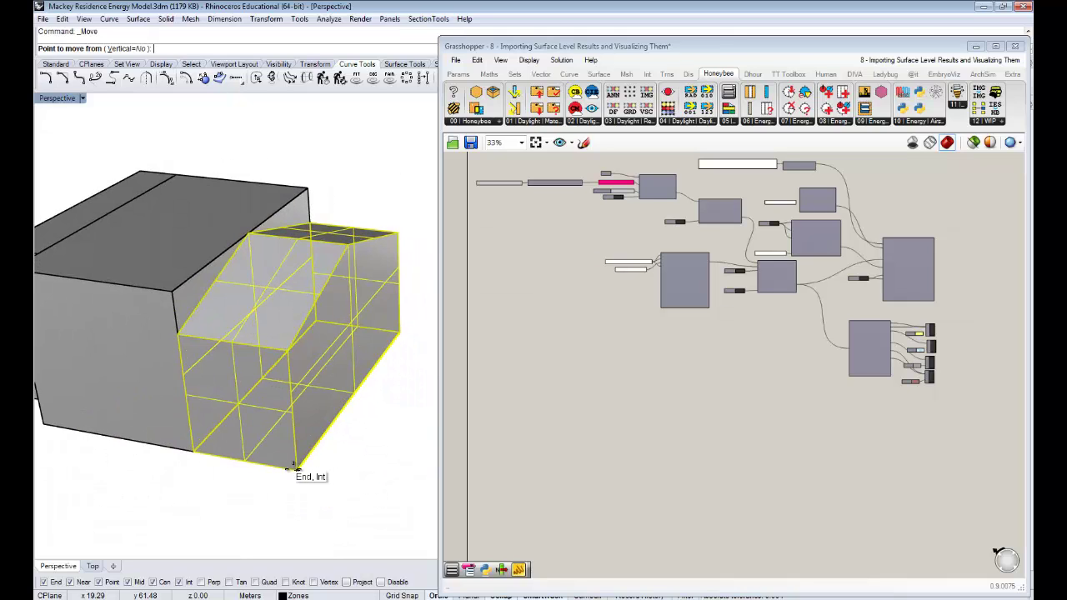
pyautogui.click(295, 468)
pyautogui.scroll(-6, 238, 419)
pyautogui.scroll(3, 287, 425)
pyautogui.click(331, 455)
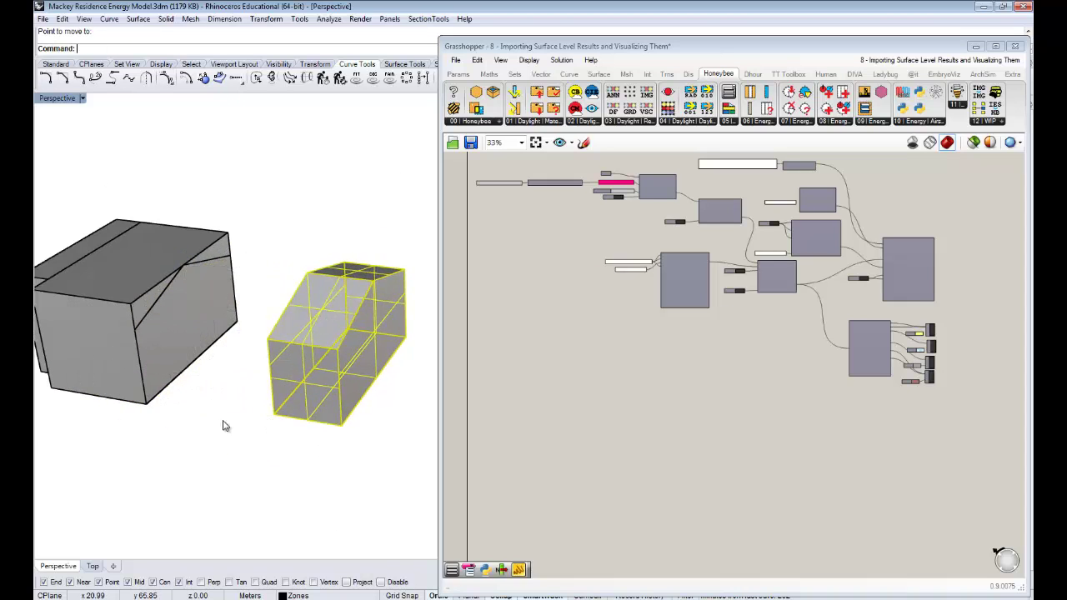
# Explode the larger copied zone into separate surfaces and select its end wall facing the sloped-roof zone
pyautogui.moveTo(183, 356); pyautogui.dragTo(151, 315, button='right')
pyautogui.click(181, 292)
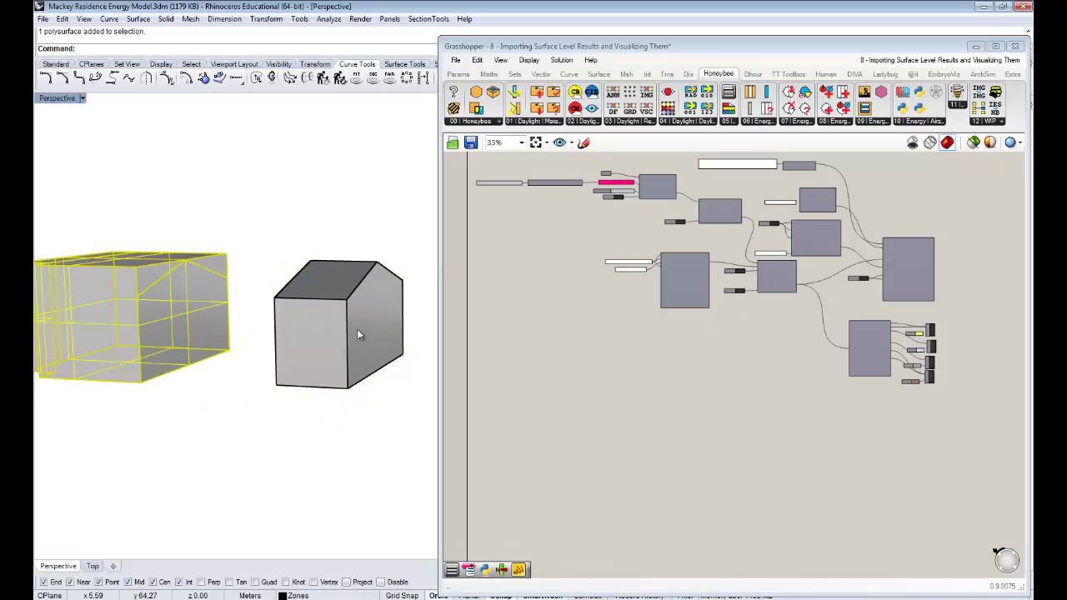
pyautogui.click(358, 333)
pyautogui.click(190, 314)
pyautogui.moveTo(265, 333); pyautogui.dragTo(373, 300, button='right')
pyautogui.moveTo(302, 345); pyautogui.dragTo(164, 281, button='right')
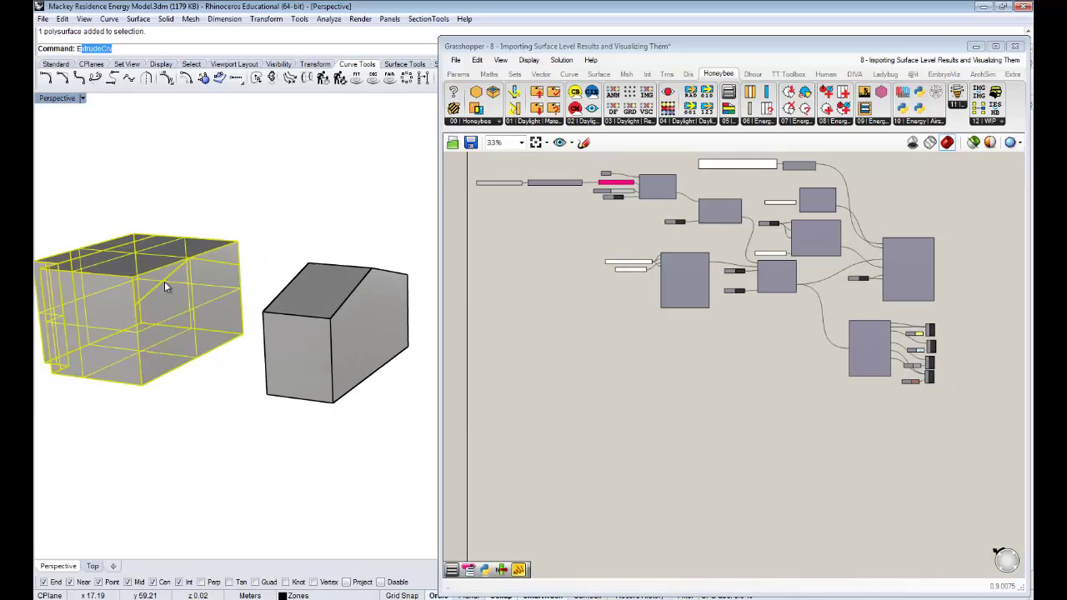
pyautogui.write('explode')
pyautogui.press('Return')
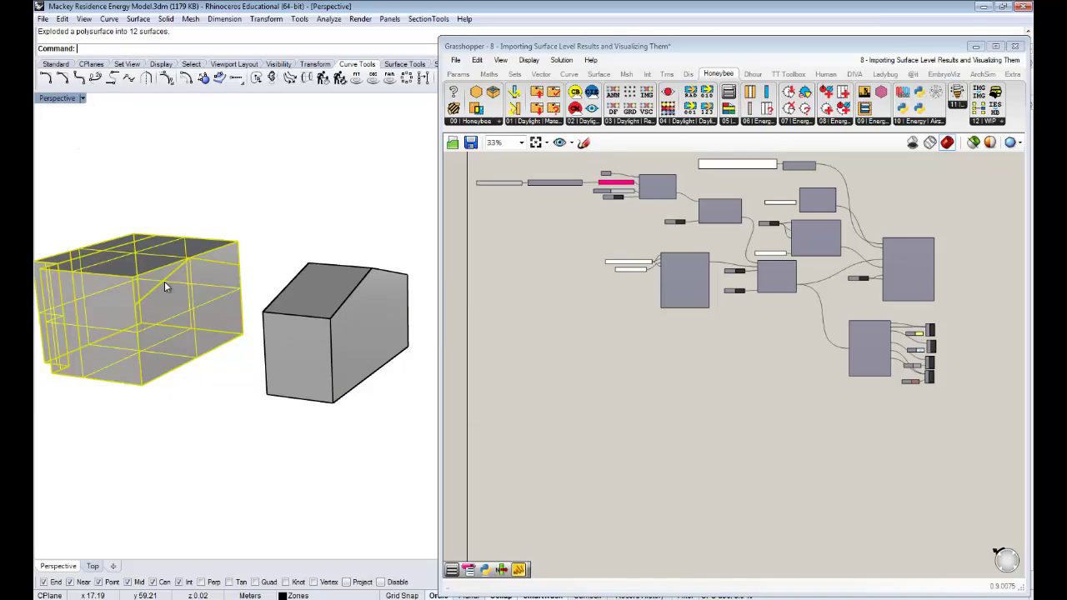
pyautogui.click(204, 317)
pyautogui.moveTo(204, 317); pyautogui.dragTo(357, 324, button='right')
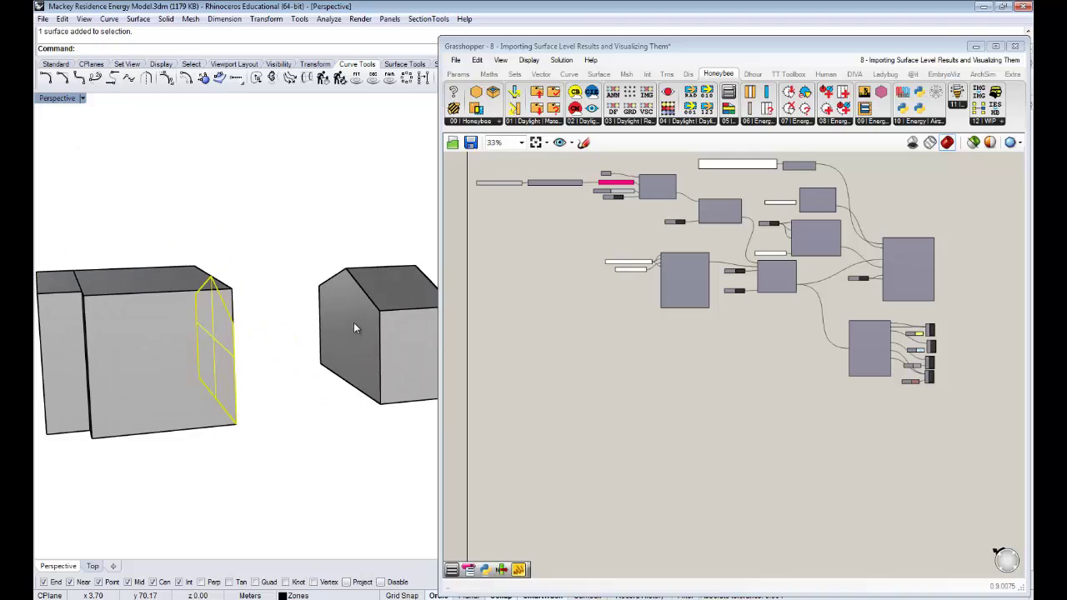
# Explode the copied sloped-roof zone into surfaces and select its wall facing the larger zone
pyautogui.click(356, 327)
pyautogui.write('Explode')
pyautogui.press('Return')
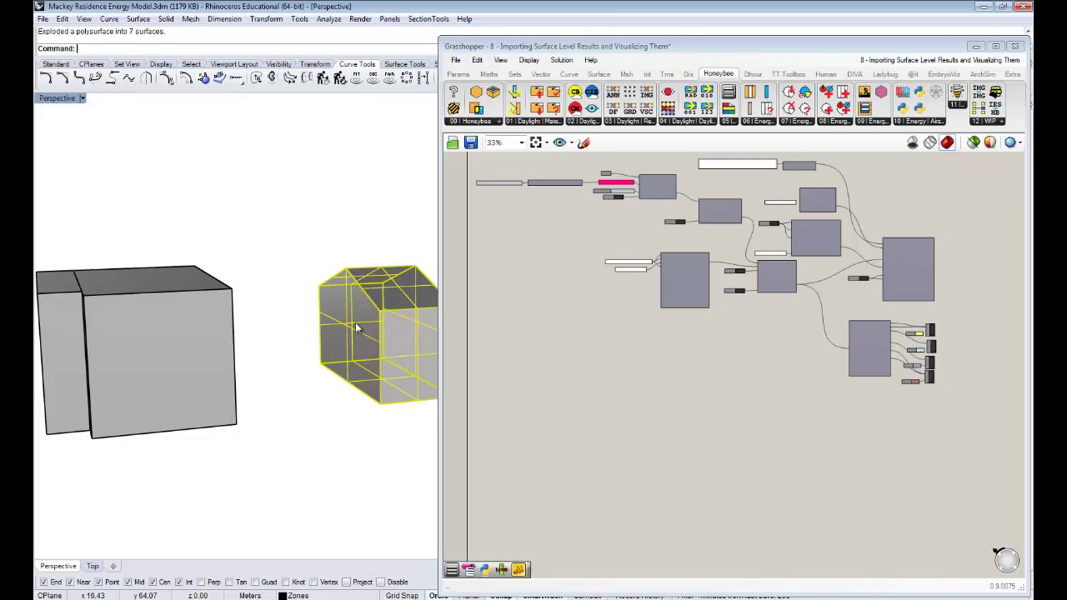
pyautogui.click(269, 407)
pyautogui.click(356, 333)
pyautogui.moveTo(356, 334); pyautogui.dragTo(279, 330, button='right')
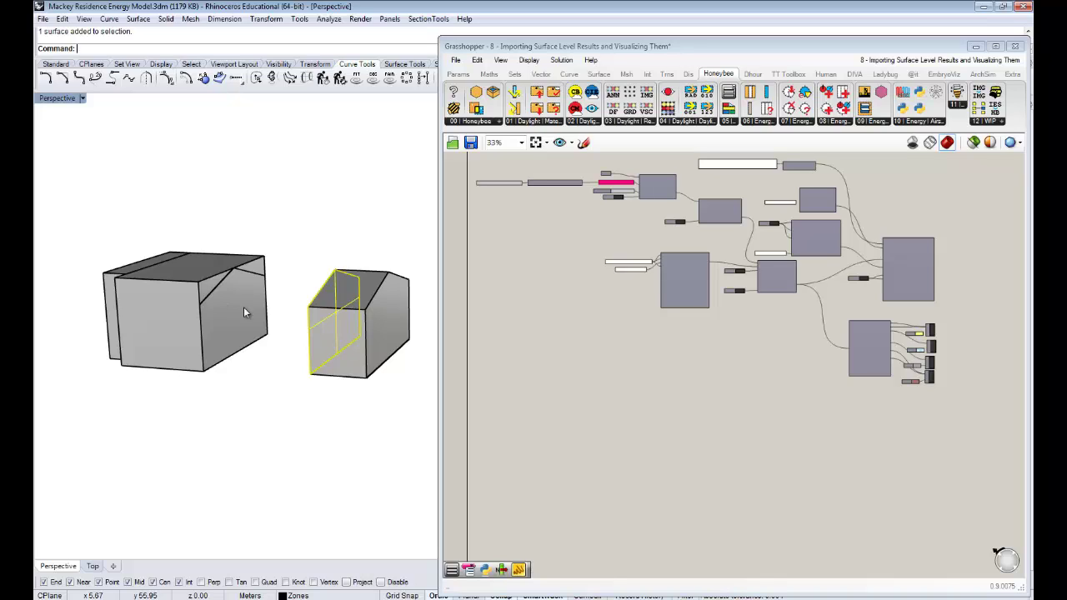
pyautogui.scroll(4, 233, 306)
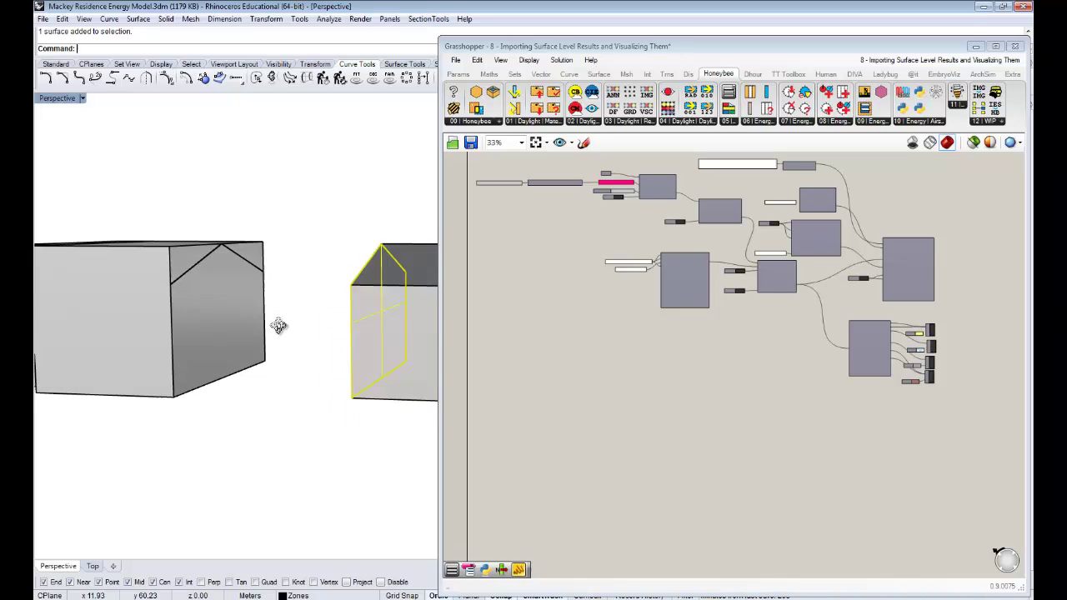
pyautogui.moveTo(282, 334); pyautogui.dragTo(274, 348, button='right')
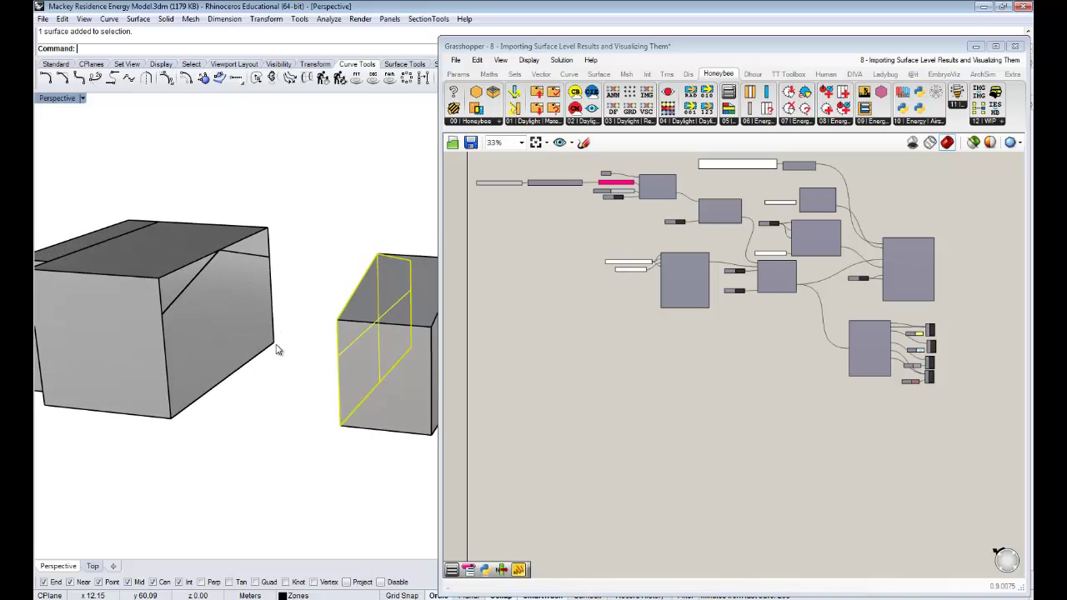
# Examine the report output of the energy simulation component on the Grasshopper canvas
pyautogui.moveTo(825, 362); pyautogui.dragTo(806, 371, button='right')
pyautogui.scroll(3, 817, 256)
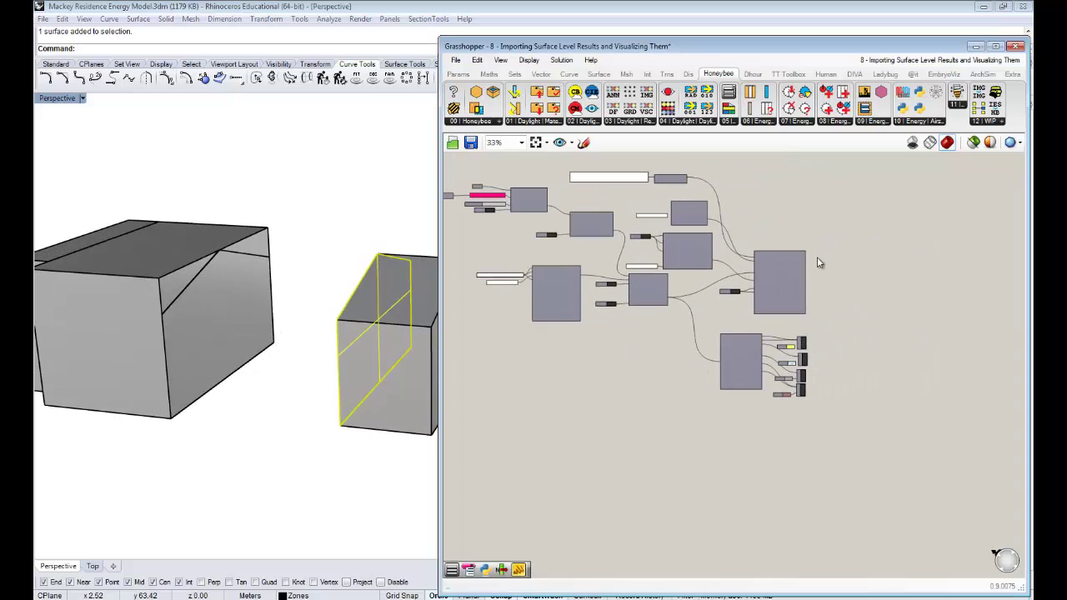
pyautogui.moveTo(688, 233)
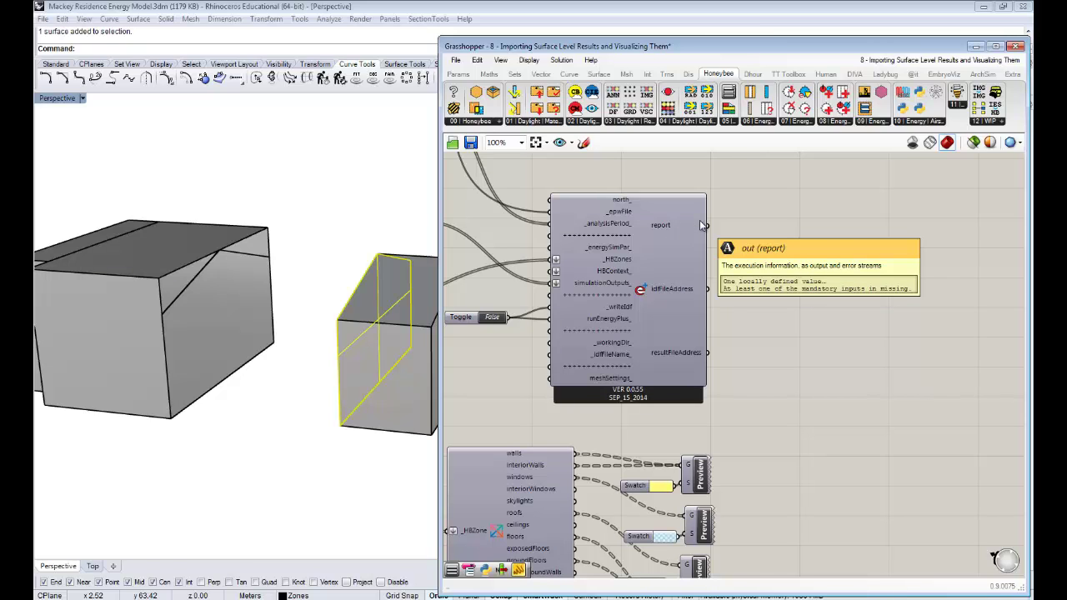
pyautogui.moveTo(752, 255); pyautogui.dragTo(890, 266, button='right')
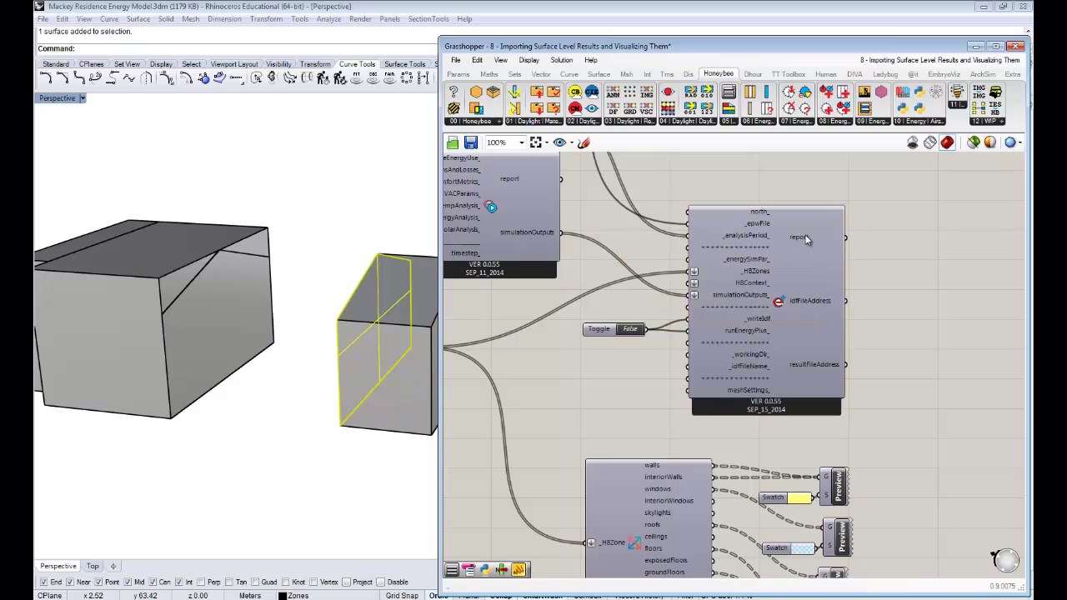
pyautogui.moveTo(806, 239)
# Narrow the Grasshopper window and examine the wall surface of the larger exploded zone that faces the sloped-roof zone
pyautogui.moveTo(440, 332); pyautogui.dragTo(509, 333)
pyautogui.moveTo(470, 333); pyautogui.dragTo(278, 319, button='right')
pyautogui.scroll(-4, 382, 321)
pyautogui.scroll(6, 358, 328)
pyautogui.scroll(5, 235, 313)
pyautogui.scroll(-6, 237, 318)
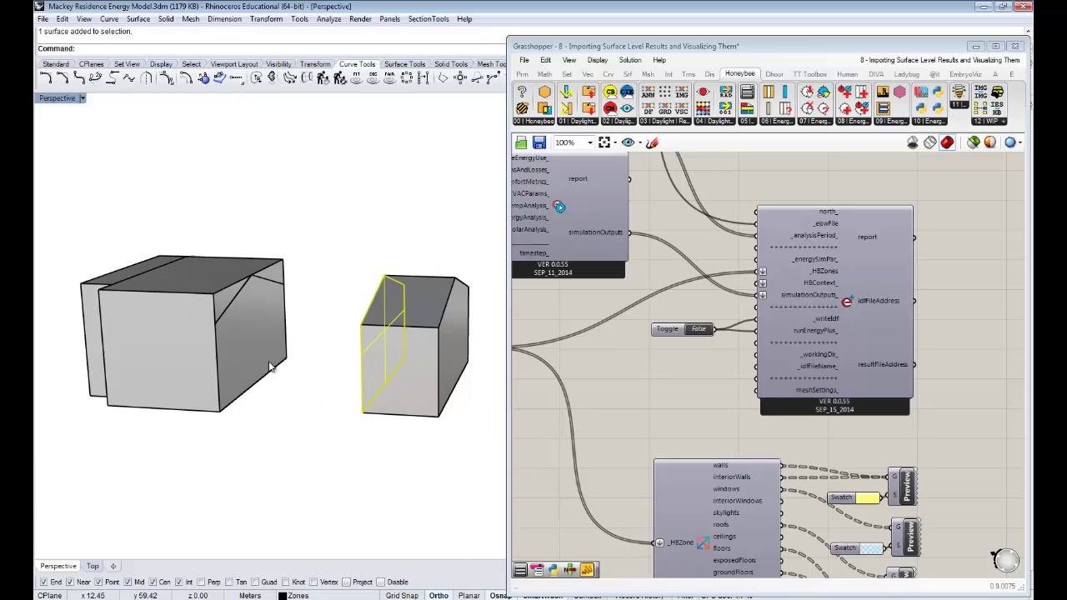
pyautogui.click(255, 318)
pyautogui.click(223, 304)
pyautogui.moveTo(387, 354); pyautogui.dragTo(279, 330, button='right')
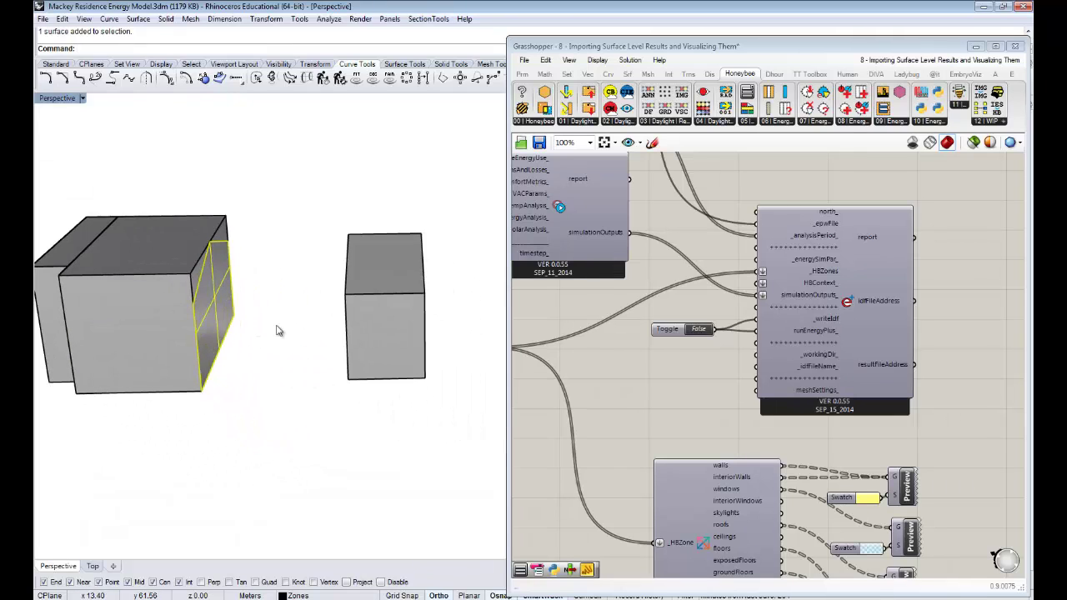
pyautogui.moveTo(349, 361); pyautogui.dragTo(411, 310, button='right')
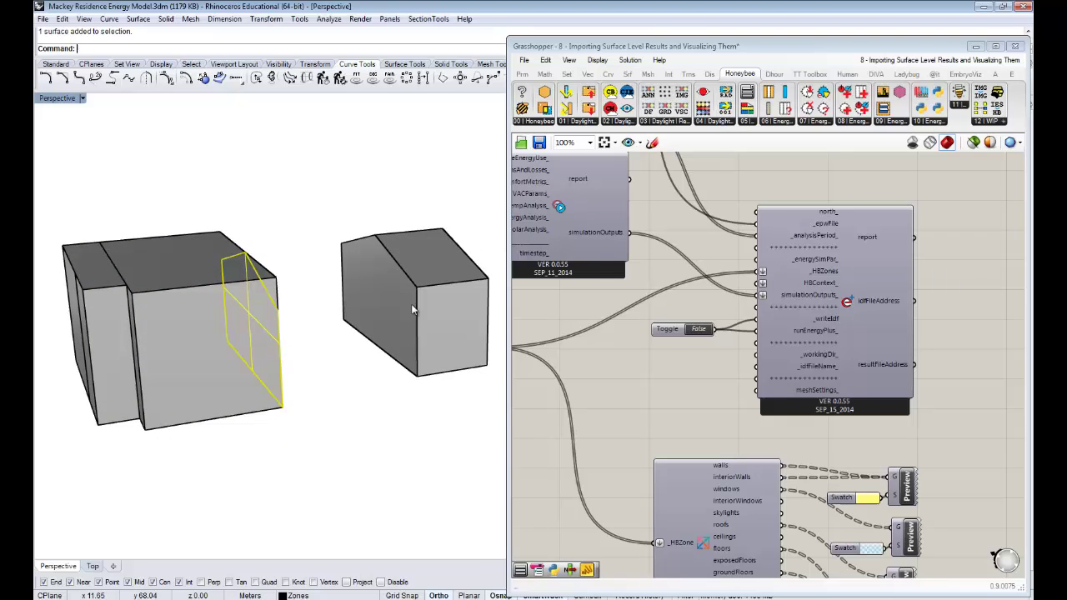
pyautogui.moveTo(302, 317); pyautogui.dragTo(480, 360, button='right')
pyautogui.moveTo(399, 387); pyautogui.dragTo(561, 360, button='right')
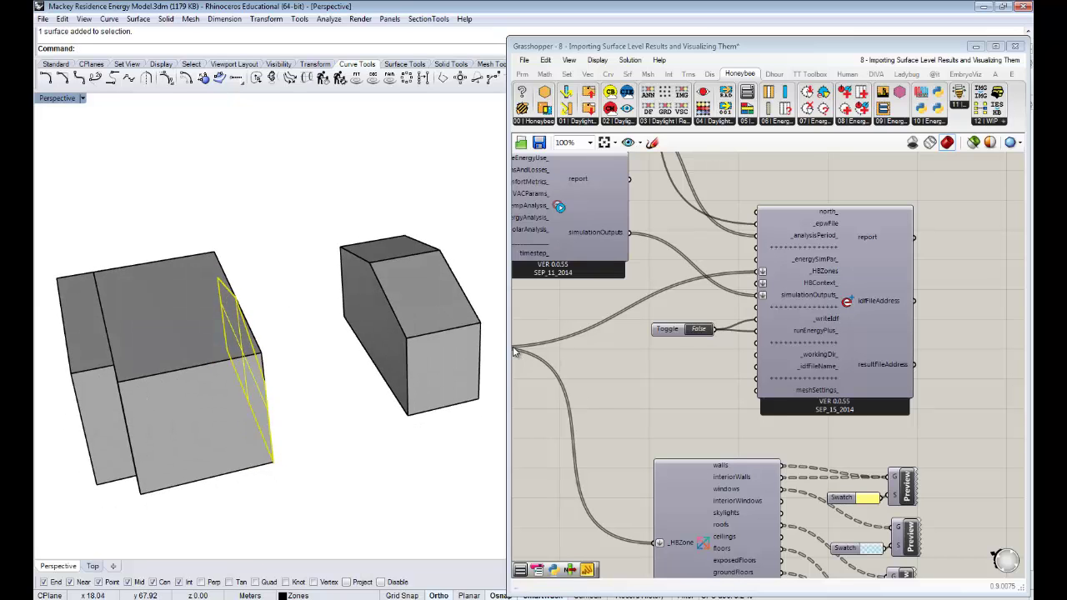
# Widen the Grasshopper window and place a Honeybee_IntersectMasses component on empty canvas below the existing definition
pyautogui.moveTo(508, 350); pyautogui.dragTo(259, 347)
pyautogui.moveTo(434, 345); pyautogui.dragTo(636, 326, button='right')
pyautogui.scroll(-5, 638, 326)
pyautogui.moveTo(554, 351); pyautogui.dragTo(776, 337, button='right')
pyautogui.moveTo(633, 332); pyautogui.dragTo(535, 379, button='right')
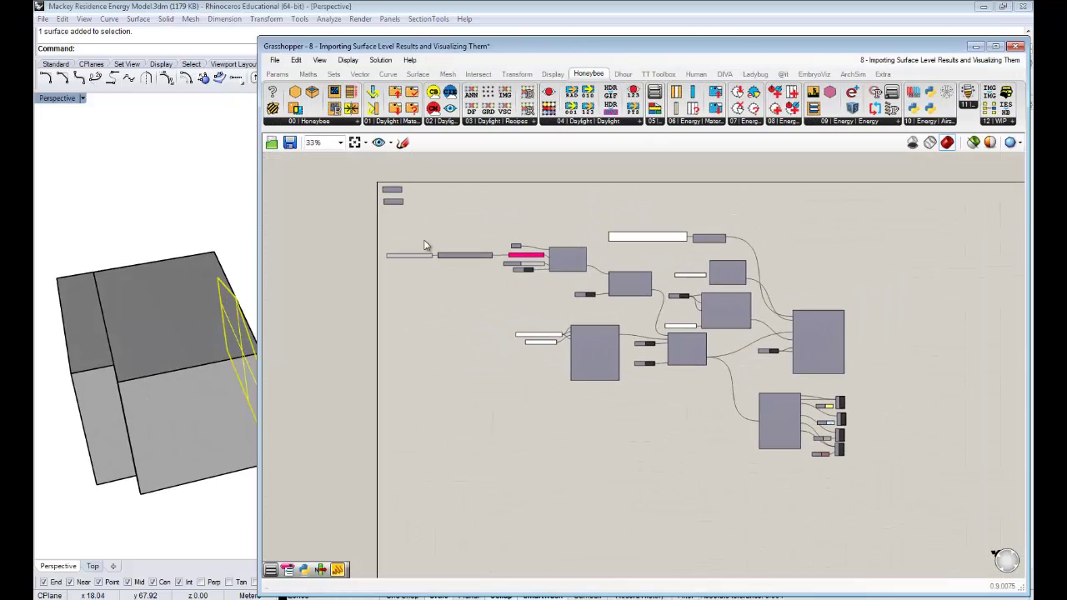
pyautogui.click(344, 123)
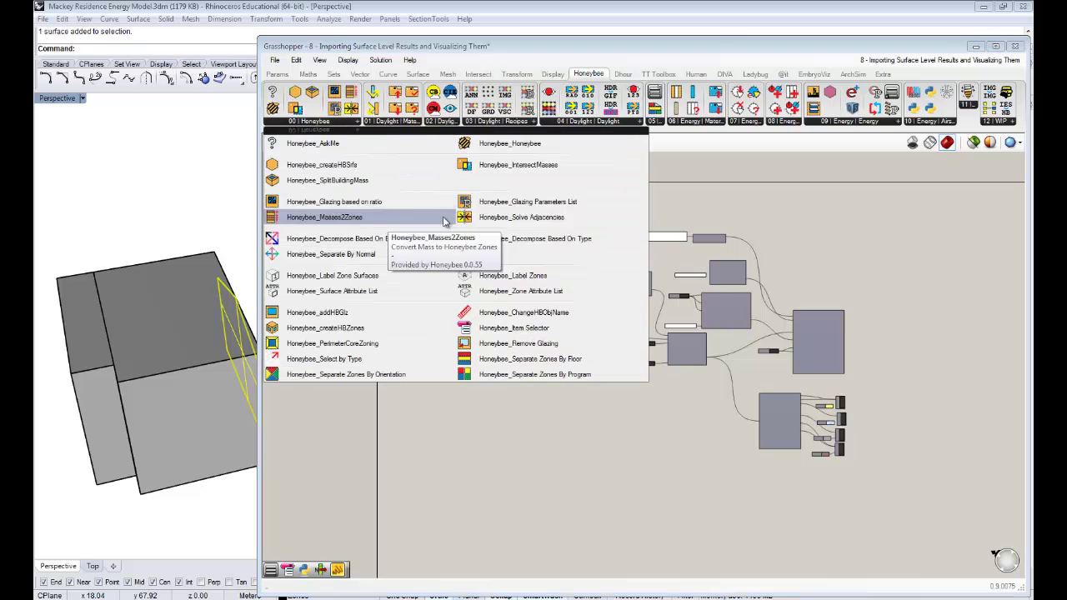
pyautogui.click(514, 166)
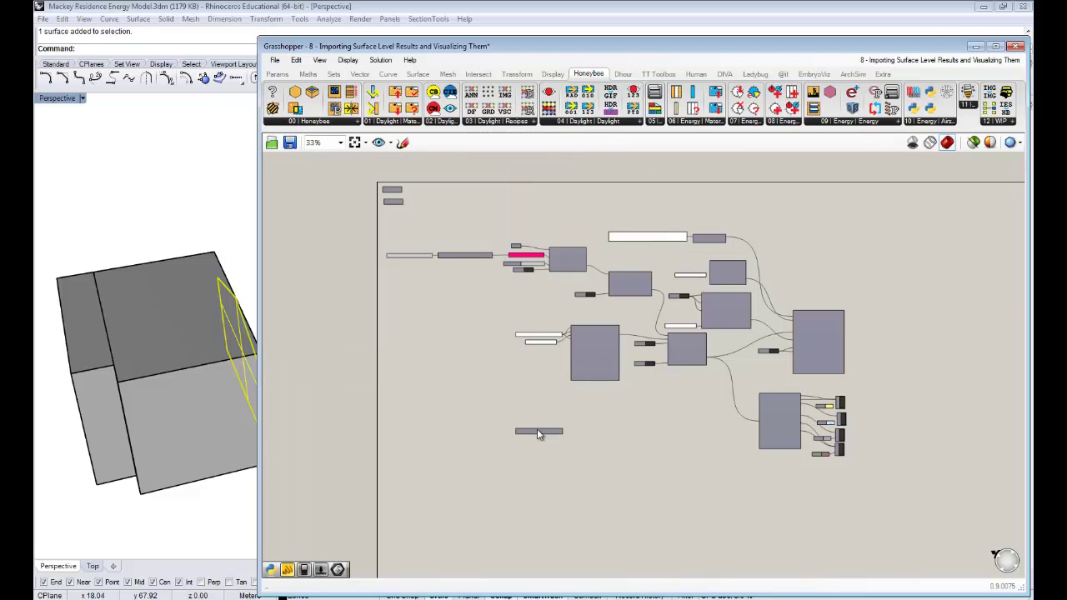
pyautogui.moveTo(549, 432); pyautogui.dragTo(595, 393, button='right')
pyautogui.scroll(5, 594, 393)
pyautogui.moveTo(564, 389); pyautogui.dragTo(520, 389)
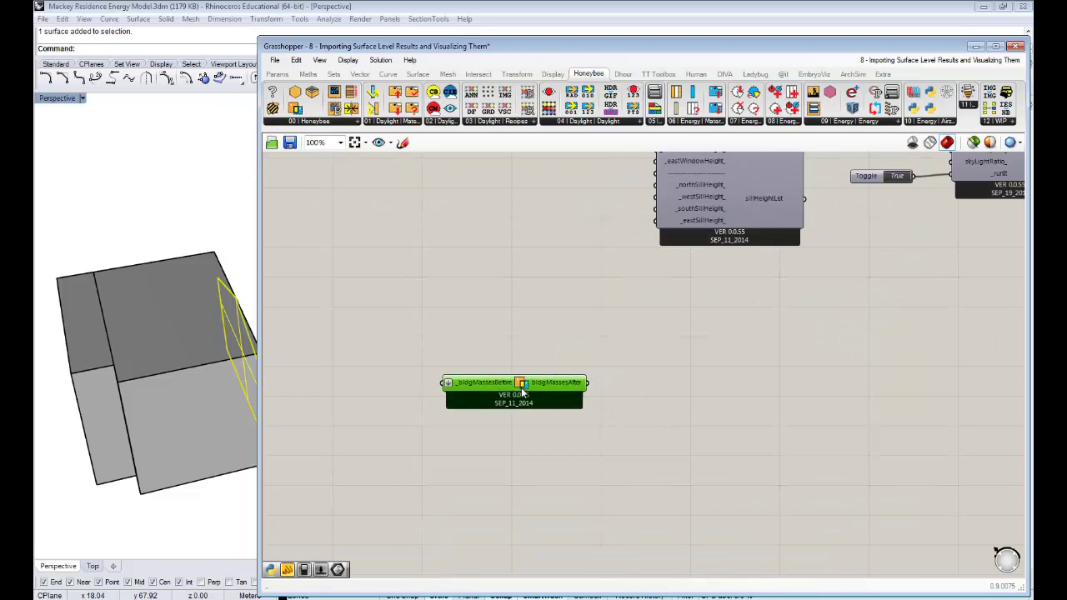
pyautogui.moveTo(520, 391); pyautogui.dragTo(624, 396, button='right')
pyautogui.moveTo(625, 401); pyautogui.dragTo(607, 400)
pyautogui.click(549, 426)
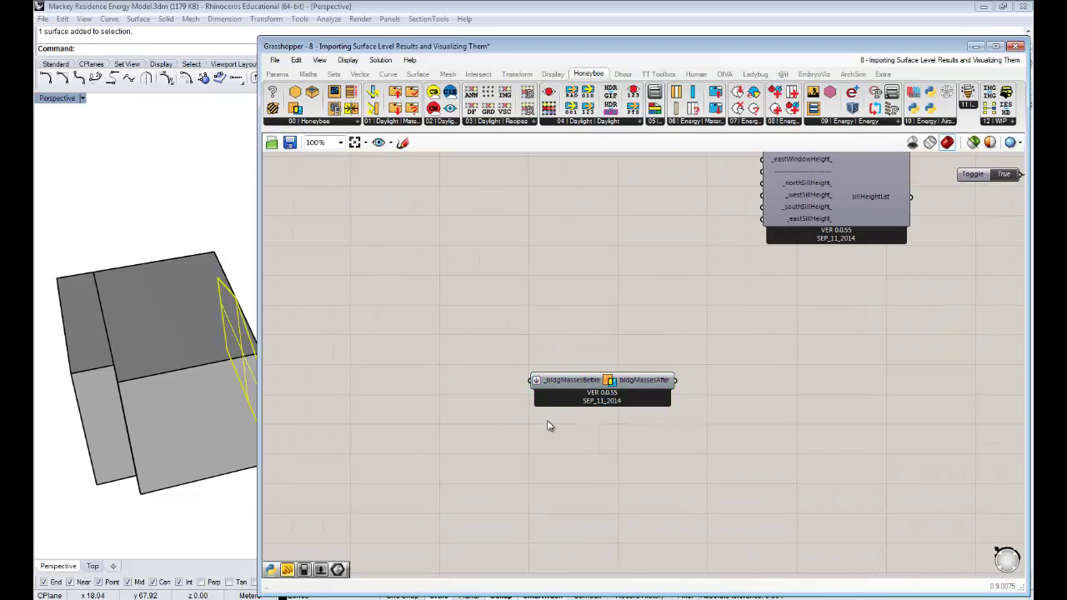
# Zoom to the other, unexploded pair of copied zones standing farther from the house
pyautogui.scroll(-10, 123, 373)
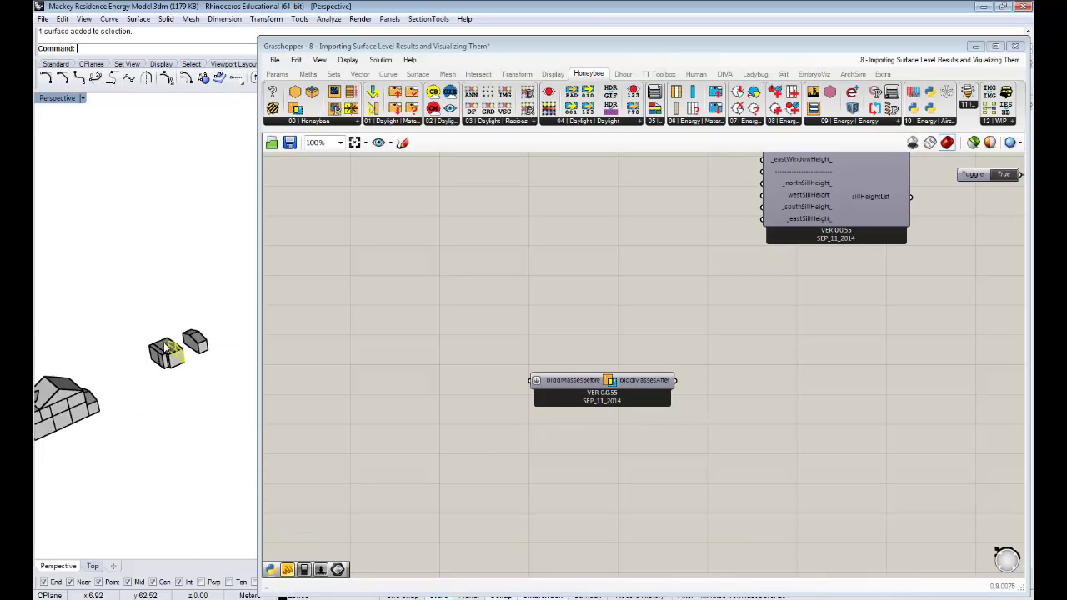
pyautogui.keyDown('shift'); pyautogui.moveTo(133, 313); pyautogui.dragTo(84, 303, button='right'); pyautogui.keyUp('shift')
pyautogui.moveTo(217, 399); pyautogui.dragTo(157, 335)
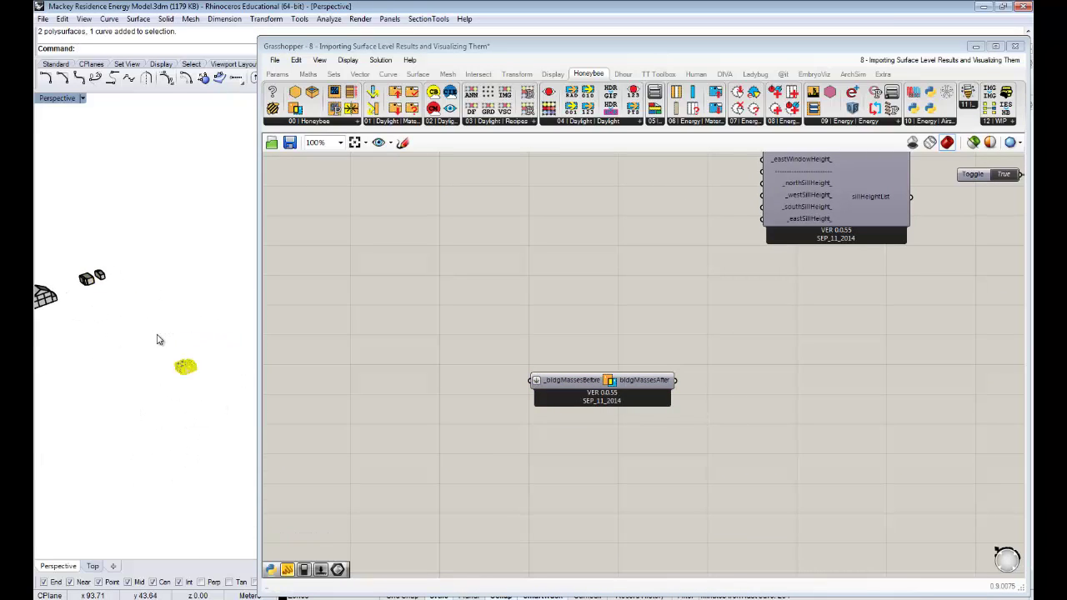
pyautogui.write('ZS')
pyautogui.press('Return')
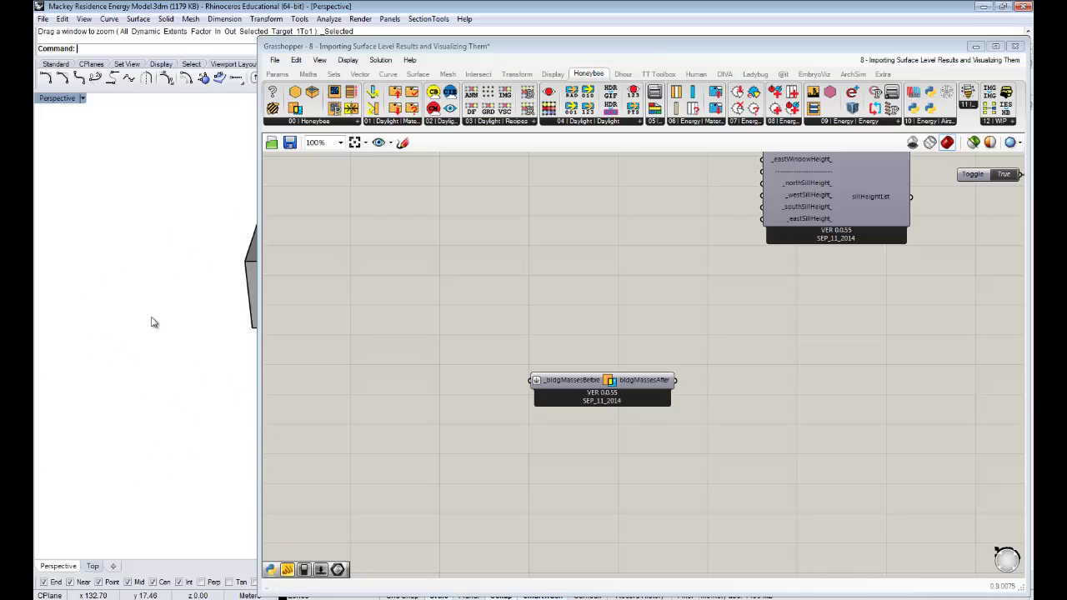
# Move the sloped-roof zone of the unexploded pair away from its adjoining zone to leave a gap
pyautogui.click(148, 311)
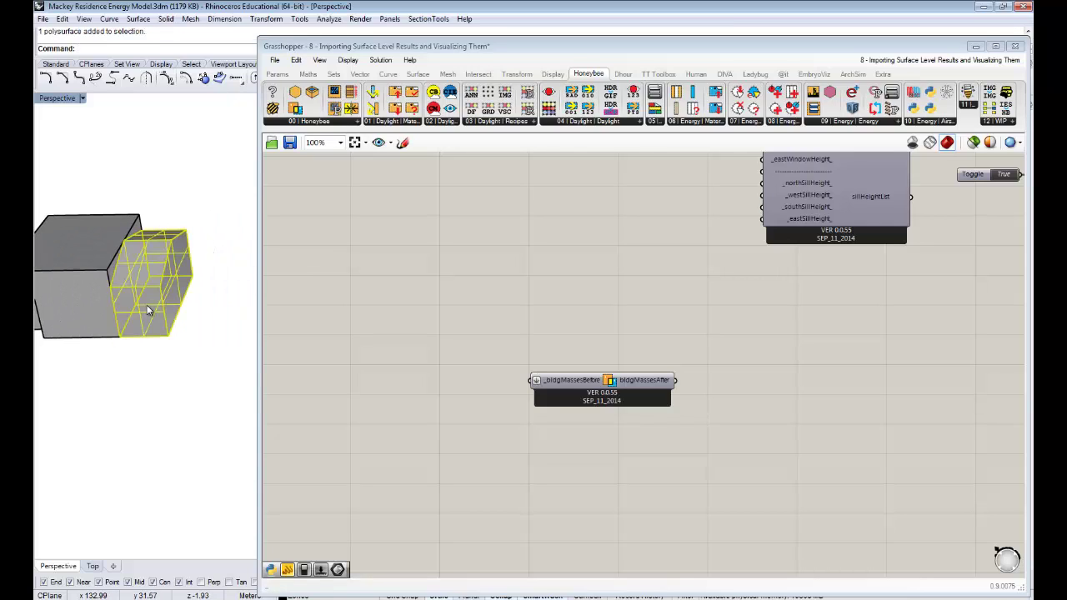
pyautogui.moveTo(148, 311); pyautogui.dragTo(191, 357)
pyautogui.moveTo(136, 273); pyautogui.dragTo(112, 210, button='right')
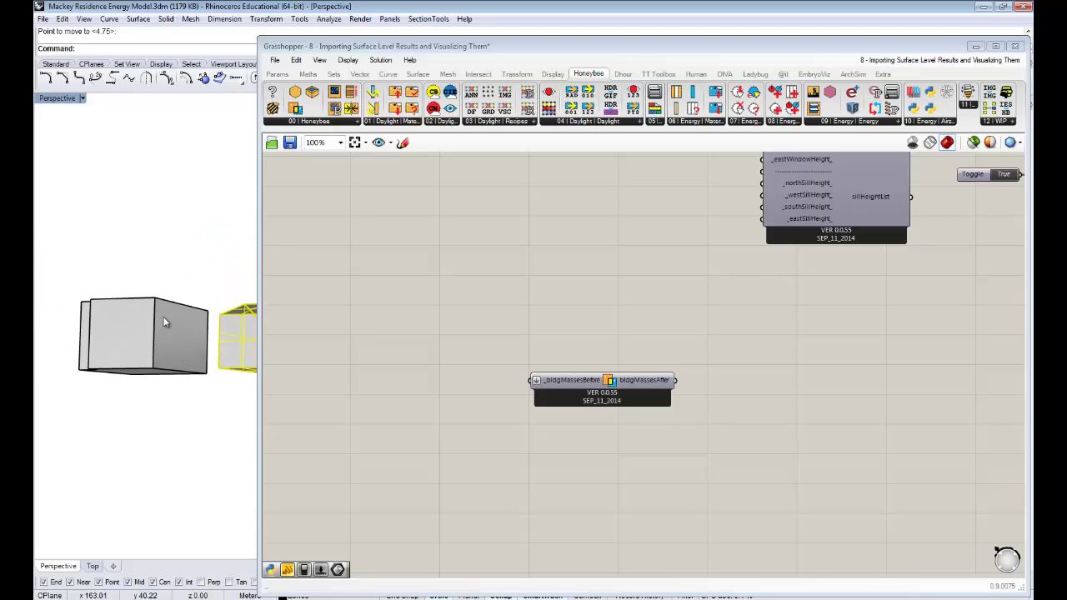
pyautogui.moveTo(166, 338); pyautogui.dragTo(134, 383, button='right')
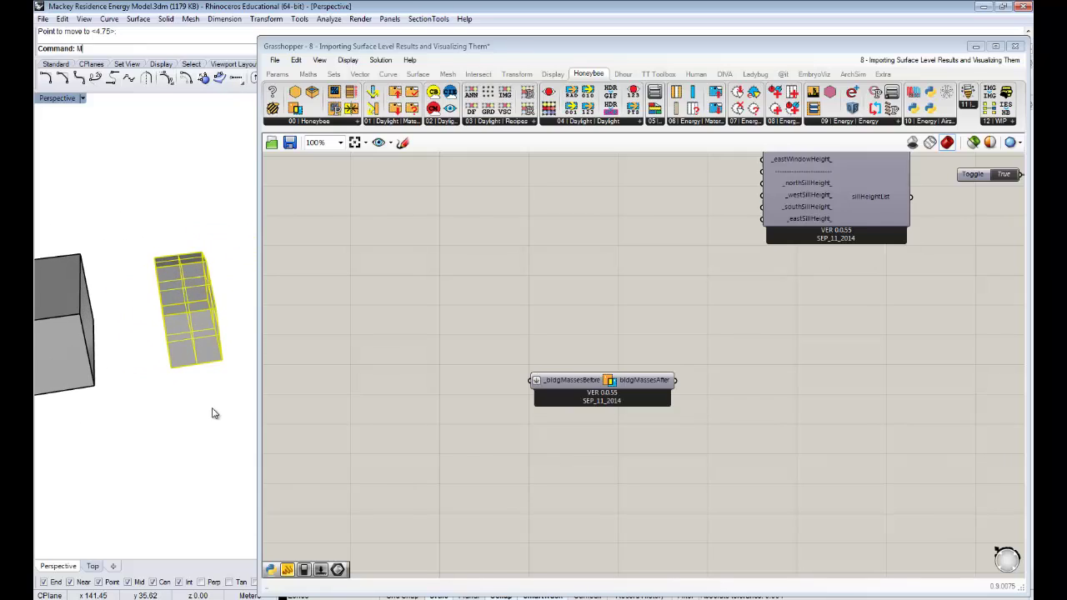
# Move the separated sloped-roof zone back against the adjoining zone, snapping its base corner to that zone's corner
pyautogui.press('Return')
pyautogui.click(171, 366)
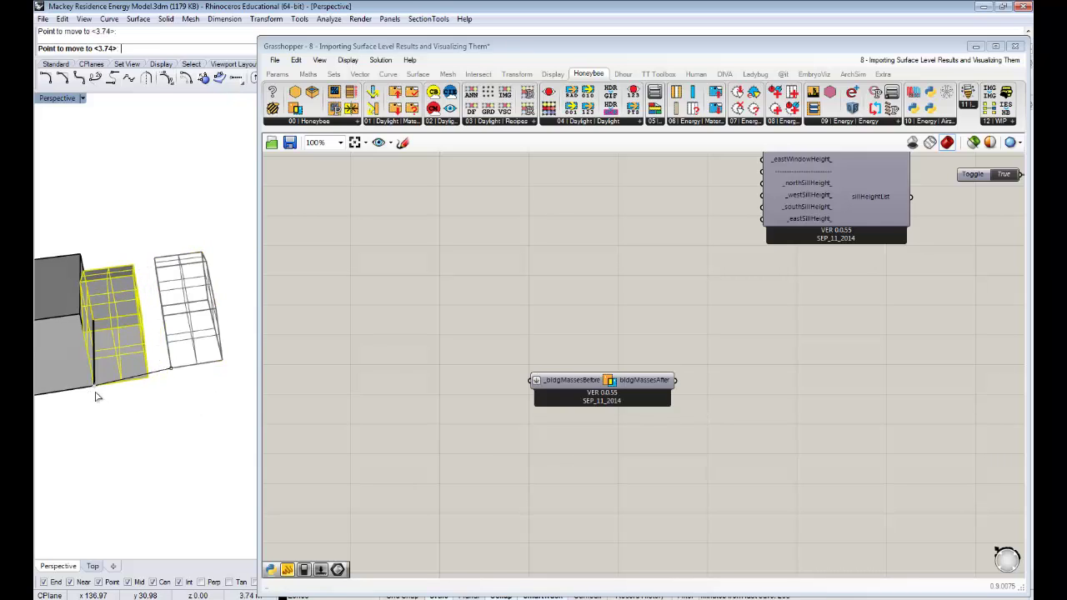
pyautogui.click(95, 397)
# Add a Brep parameter to the Grasshopper canvas and assign the two adjoining Rhino zones to it as multiple Breps
pyautogui.moveTo(96, 396); pyautogui.dragTo(134, 350, button='right')
pyautogui.click(162, 364)
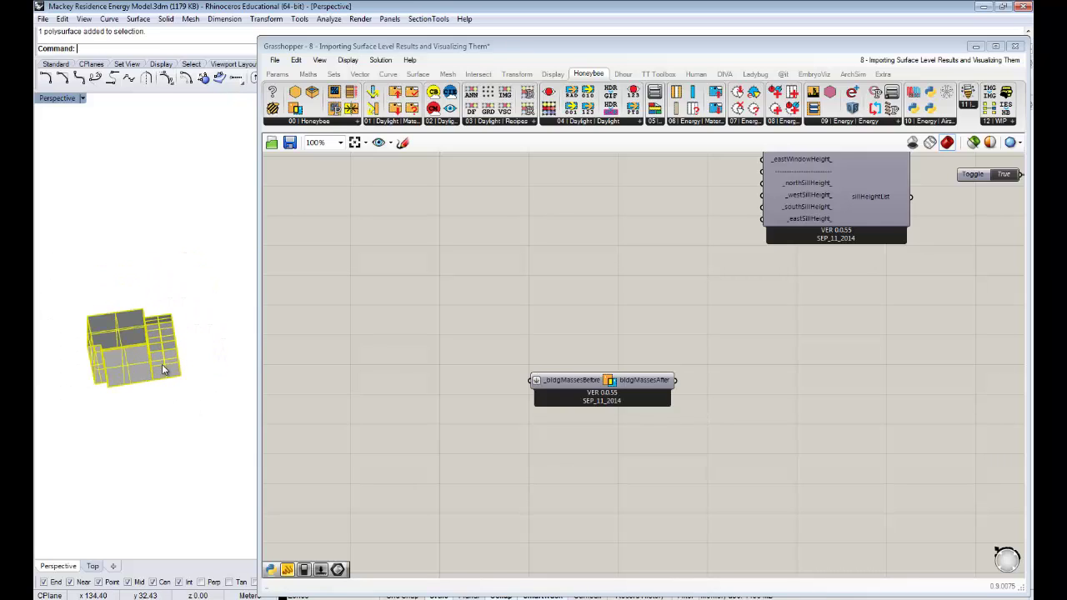
pyautogui.doubleClick(389, 367)
pyautogui.write('brep')
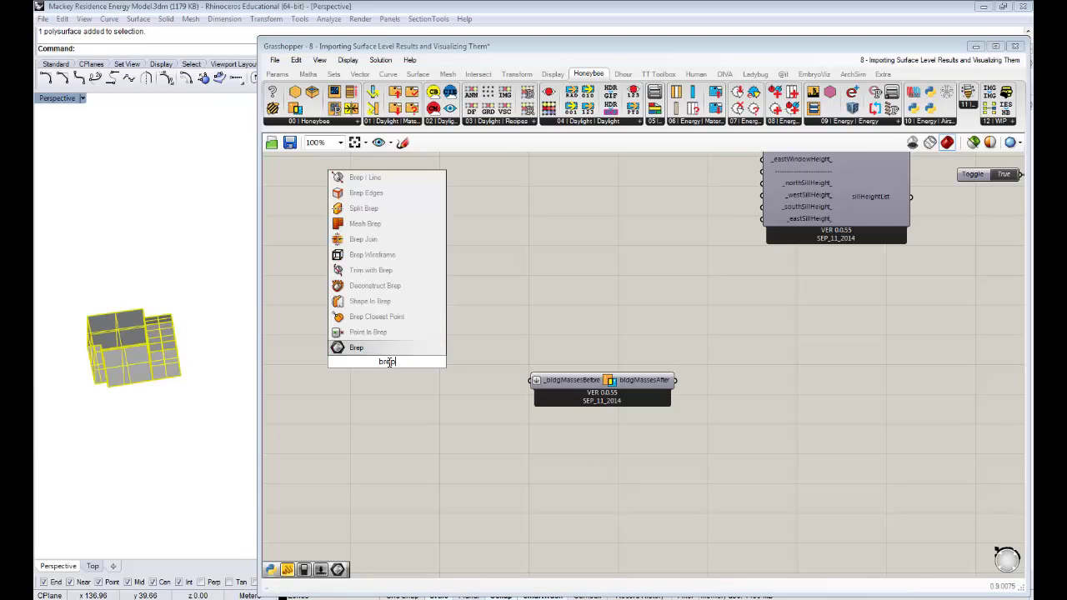
pyautogui.press('Return')
pyautogui.rightClick(383, 362)
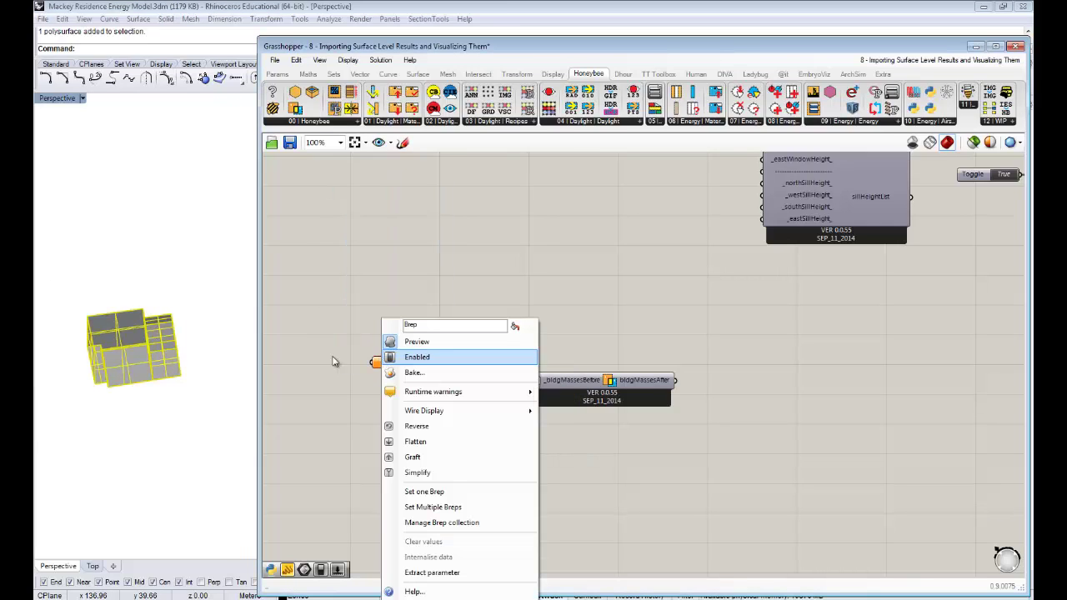
pyautogui.click(441, 507)
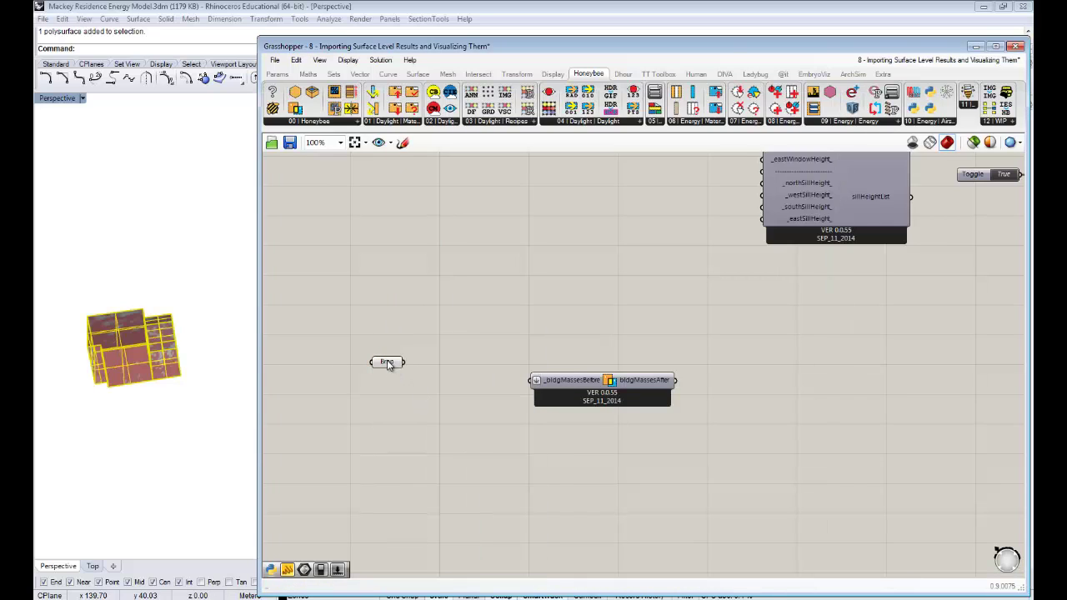
# Connect the Brep parameter to the _bldgMassesBefore input and move the IntersectMasses component beside it
pyautogui.moveTo(388, 364); pyautogui.dragTo(534, 380)
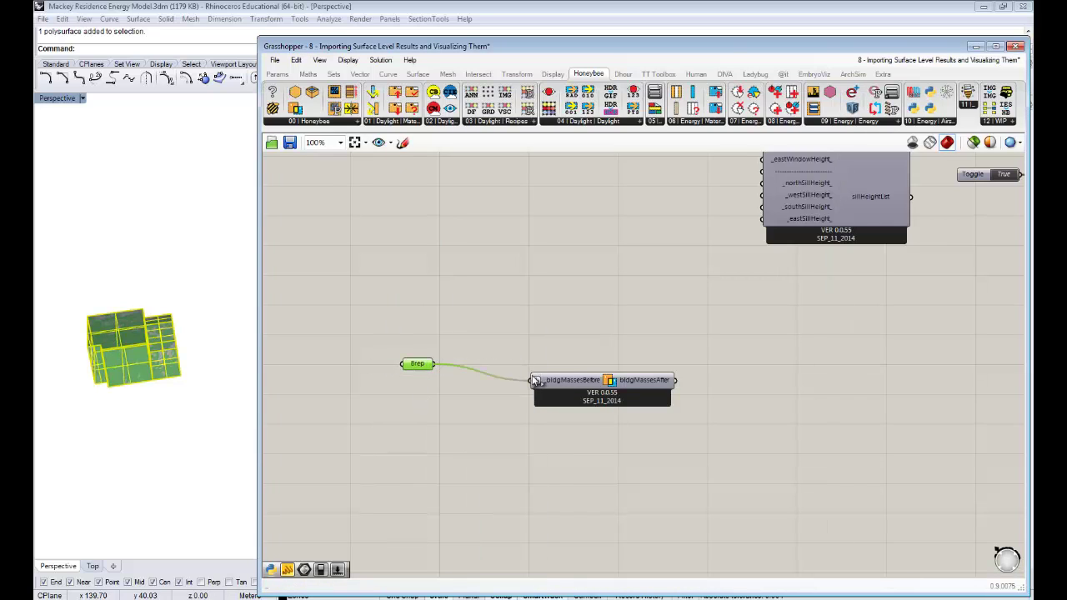
pyautogui.moveTo(616, 382); pyautogui.dragTo(577, 369)
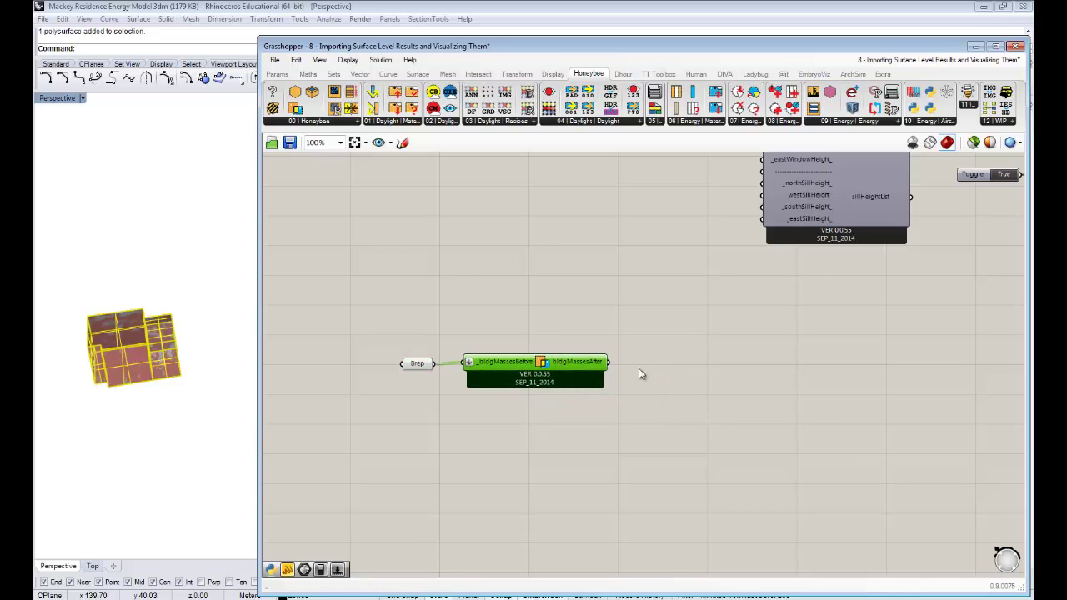
pyautogui.click(551, 315)
# Hide the two referenced Rhino zone volumes so only their Grasshopper preview is displayed
pyautogui.moveTo(186, 405); pyautogui.dragTo(103, 304)
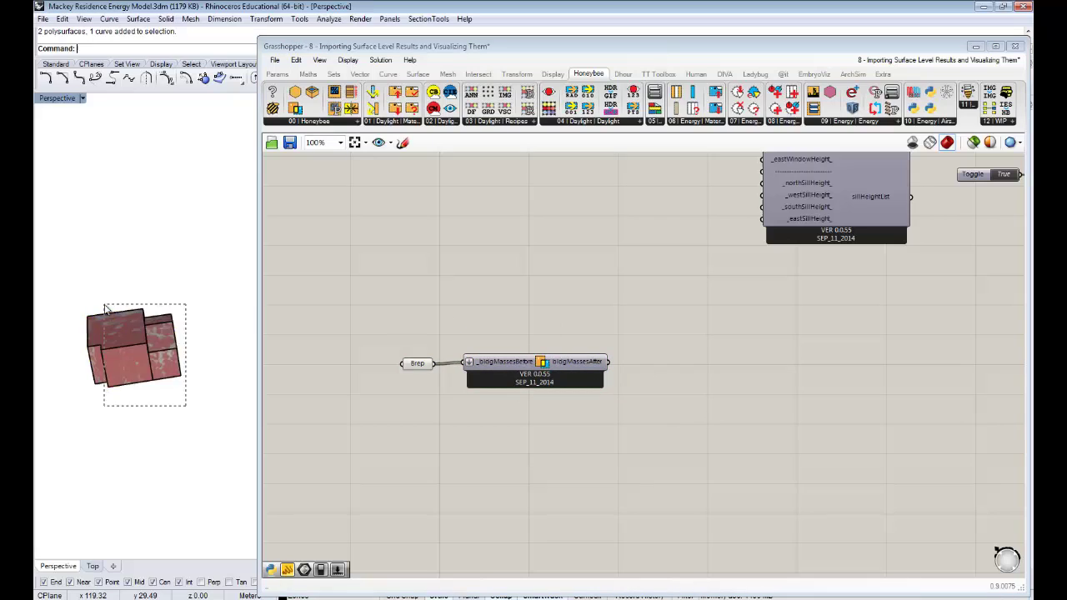
pyautogui.write('Hid')
pyautogui.press('Return')
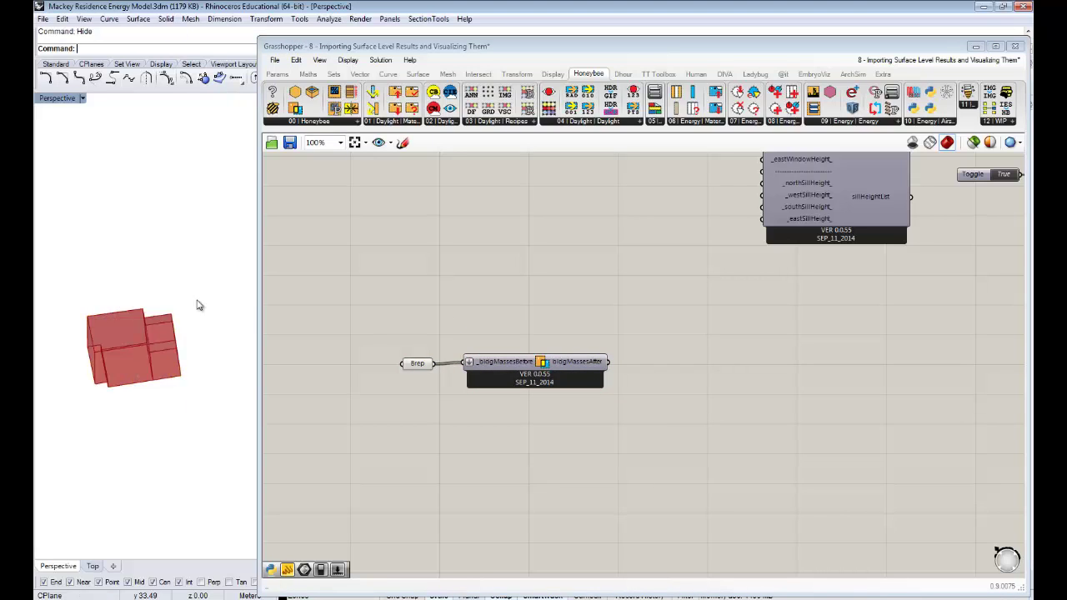
# Turn off the preview of the Brep parameter that feeds IntersectMasses
pyautogui.click(409, 364)
pyautogui.rightClick(419, 327)
pyautogui.click(454, 350)
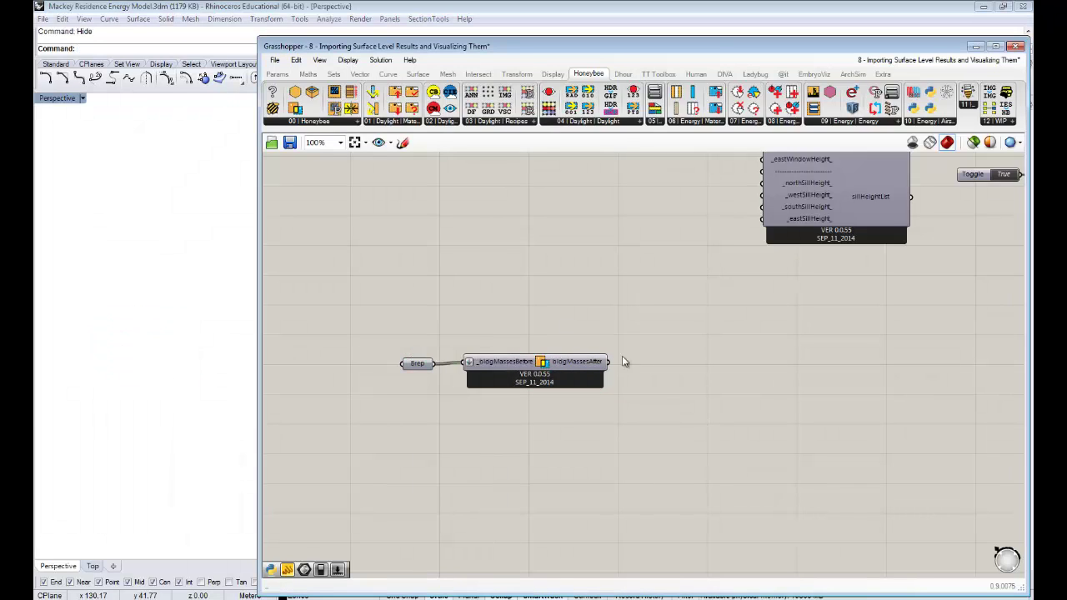
# Add a second Brep parameter after IntersectMasses and connect the bldgMassesAfter output to it
pyautogui.doubleClick(673, 368)
pyautogui.write('Brp')
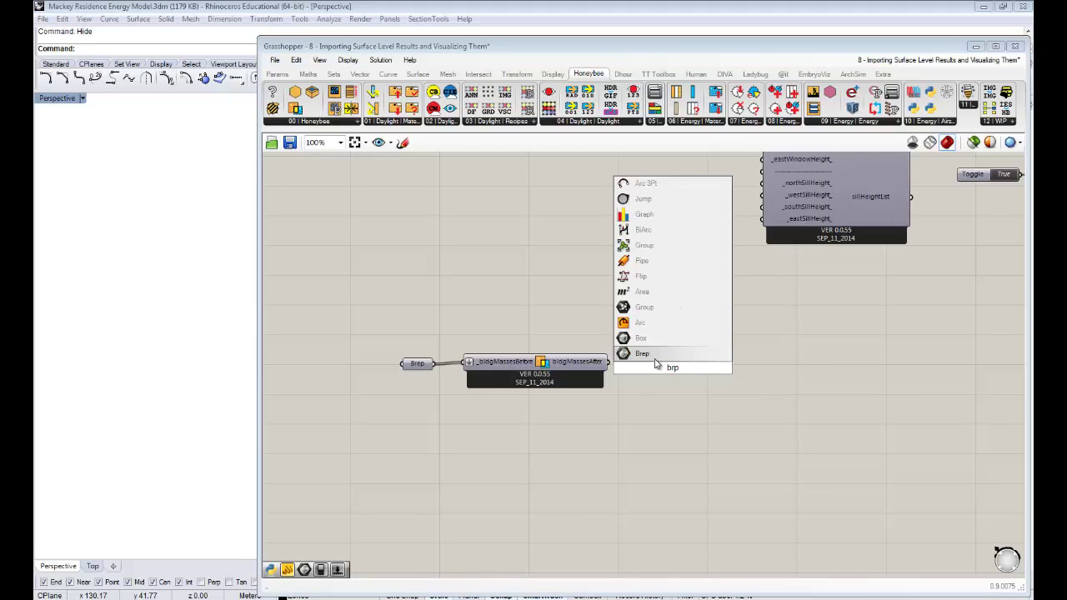
pyautogui.click(656, 357)
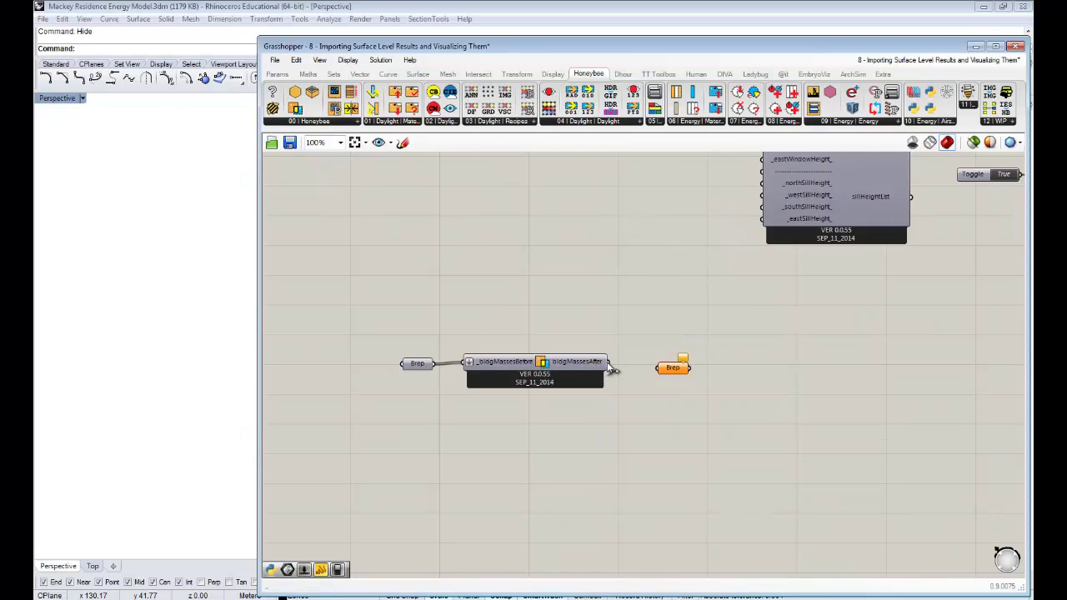
pyautogui.moveTo(608, 362); pyautogui.dragTo(653, 365)
pyautogui.moveTo(209, 355); pyautogui.dragTo(145, 374, button='right')
pyautogui.scroll(5, 194, 306)
pyautogui.scroll(5, 145, 374)
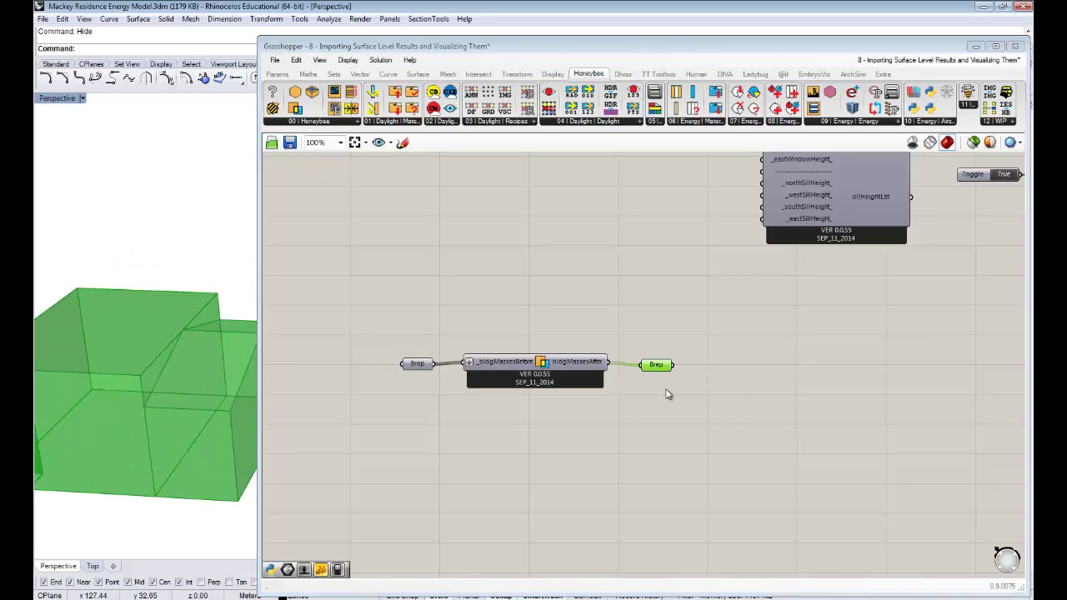
# Bake the output Brep parameter's intersected masses into Rhino, choosing the Zones layer
pyautogui.rightClick(663, 353)
pyautogui.rightClick(660, 365)
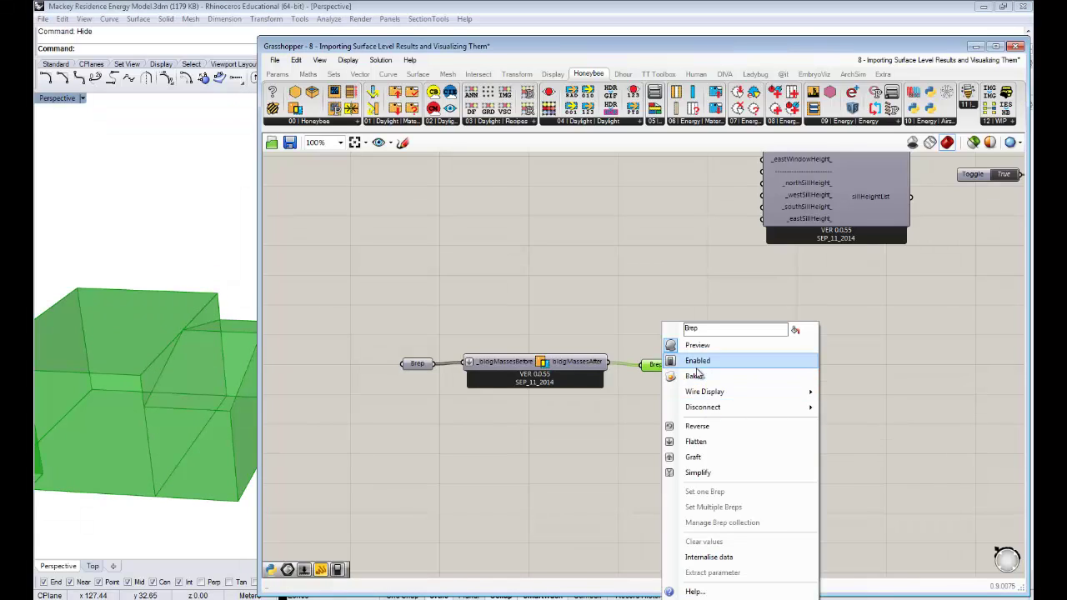
pyautogui.click(696, 376)
pyautogui.click(605, 289)
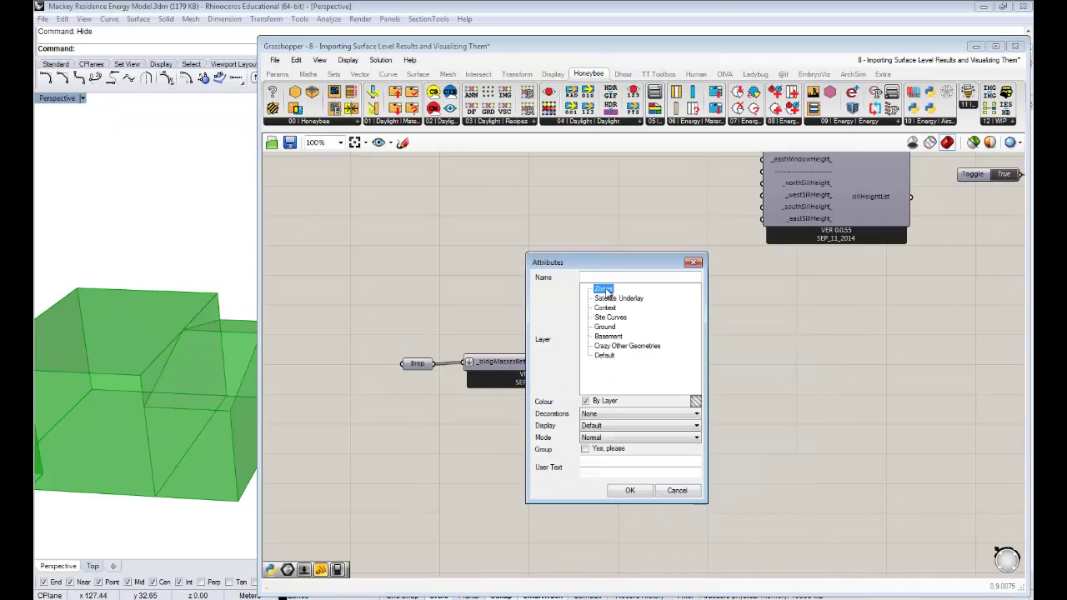
pyautogui.click(630, 490)
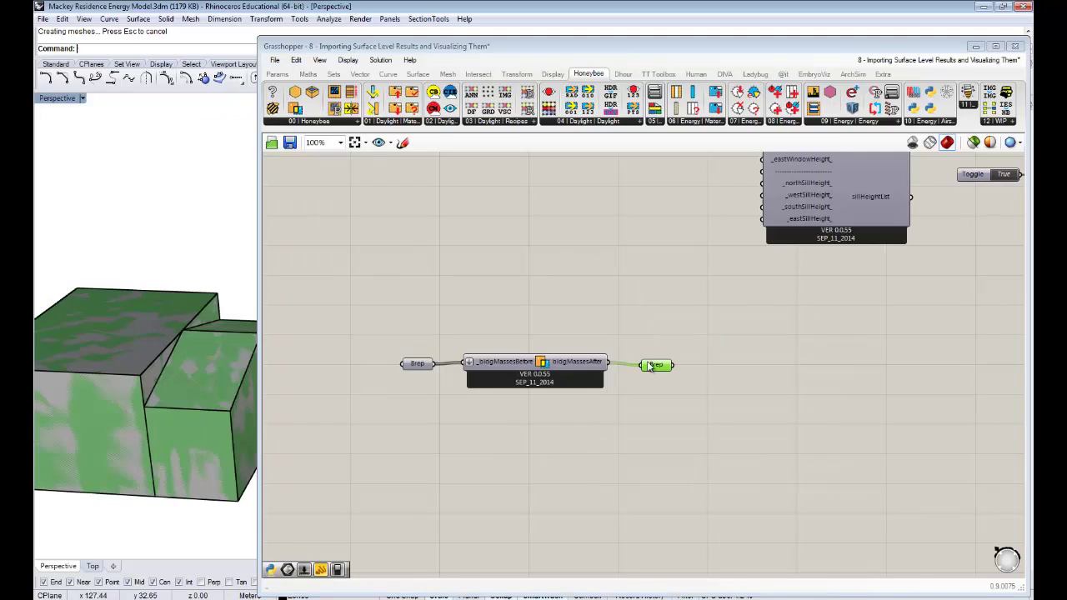
# Minimize Grasshopper and move the baked sloped-roof zone away from the larger zone, exposing their shared wall
pyautogui.click(975, 47)
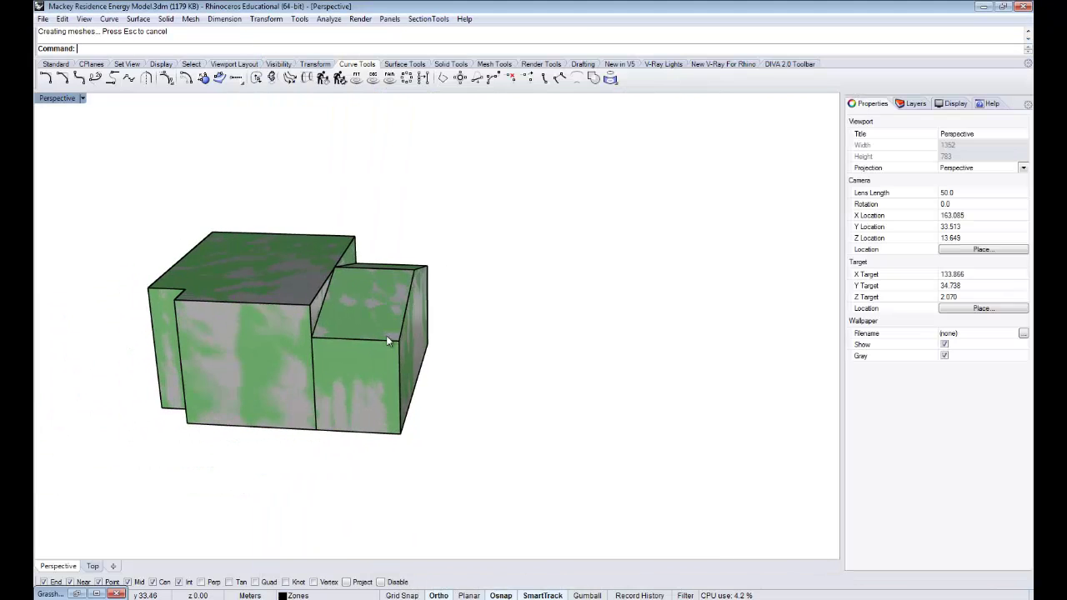
pyautogui.click(425, 365)
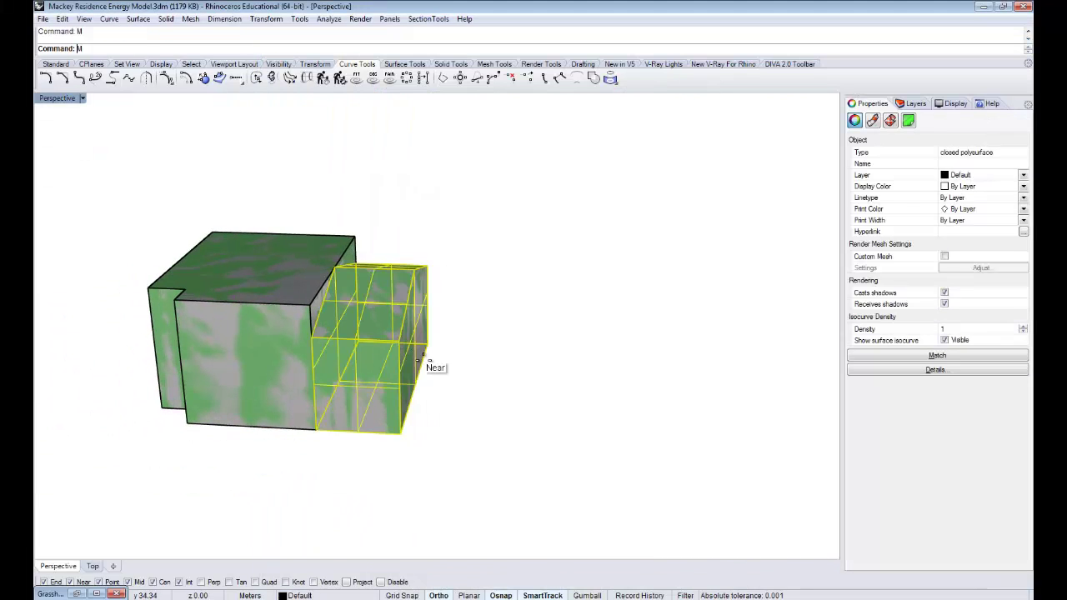
pyautogui.write('move')
pyautogui.press('Return')
pyautogui.click(400, 433)
pyautogui.click(515, 433)
pyautogui.moveTo(511, 433); pyautogui.dragTo(523, 386, button='right')
# Hide the Grasshopper preview of the intersected masses so only the baked zones are displayed
pyautogui.click(74, 595)
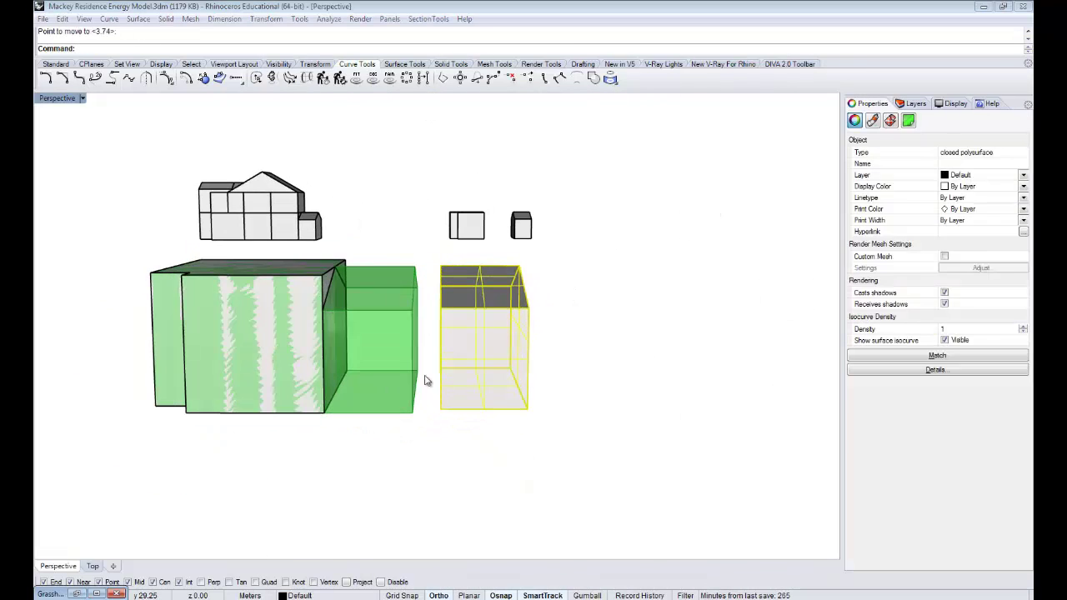
pyautogui.rightClick(714, 372)
pyautogui.click(733, 377)
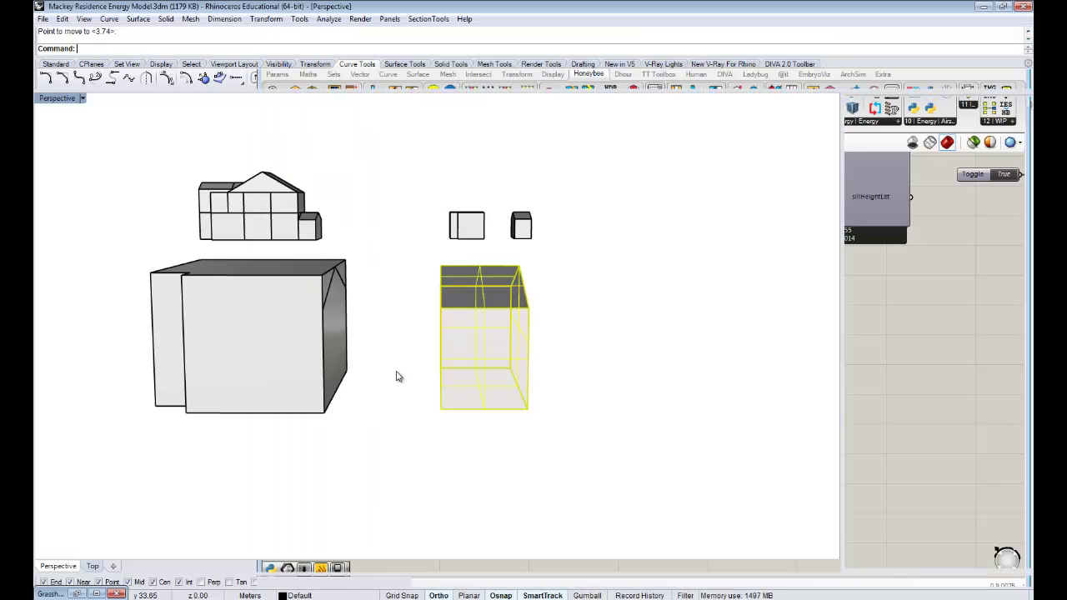
# Select the larger baked zone and examine how its wall facing the sloped-roof zone is divided
pyautogui.moveTo(397, 375); pyautogui.dragTo(348, 352, button='right')
pyautogui.click(307, 300)
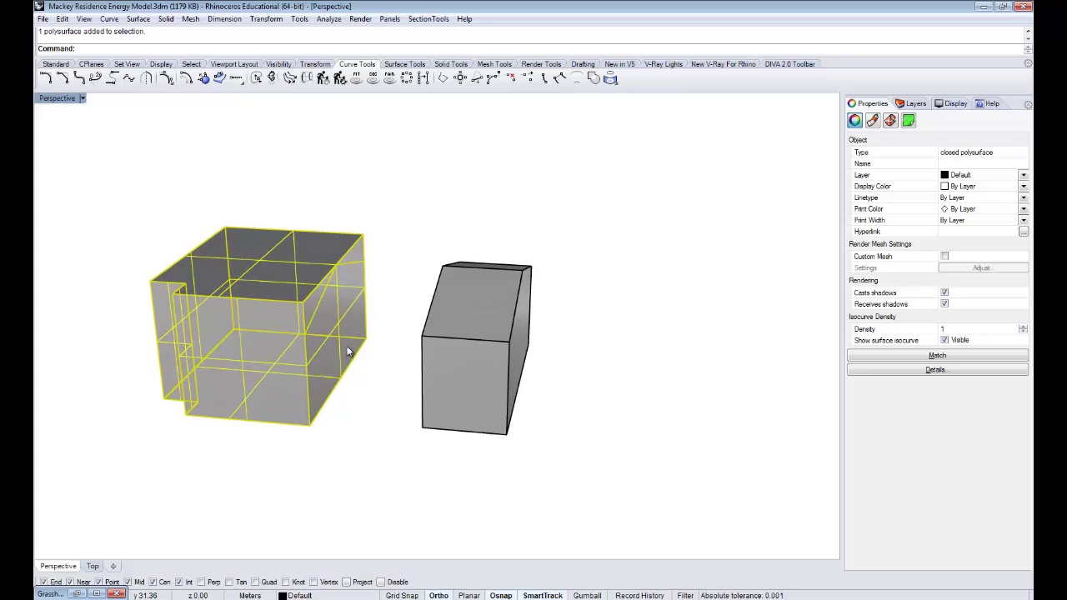
pyautogui.moveTo(348, 352); pyautogui.dragTo(368, 377, button='right')
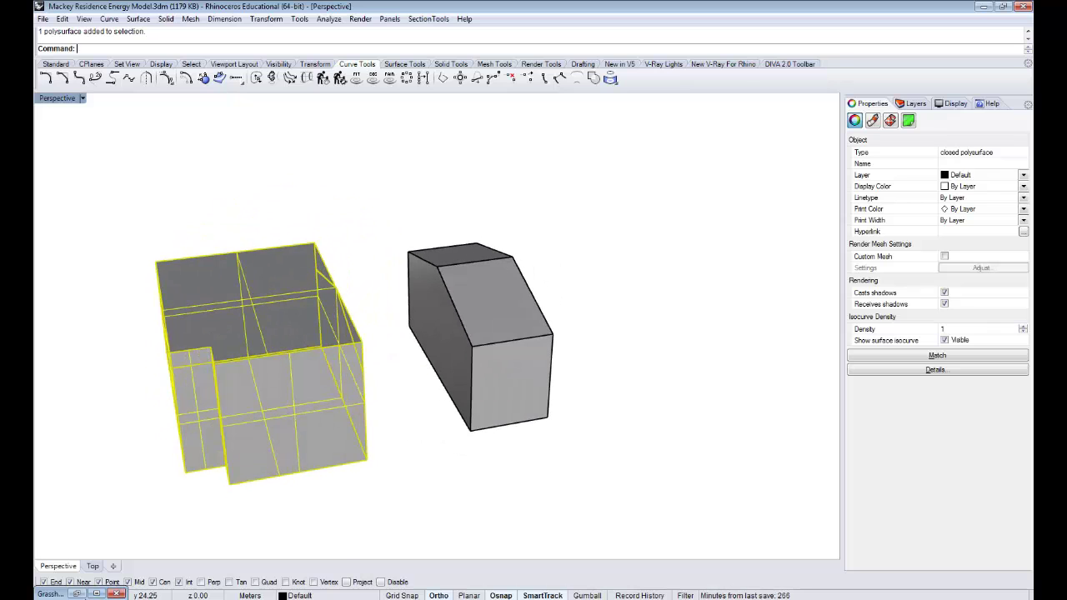
# Restore the Grasshopper window and nudge the IntersectMasses component into line with its two Brep parameters
pyautogui.click(77, 593)
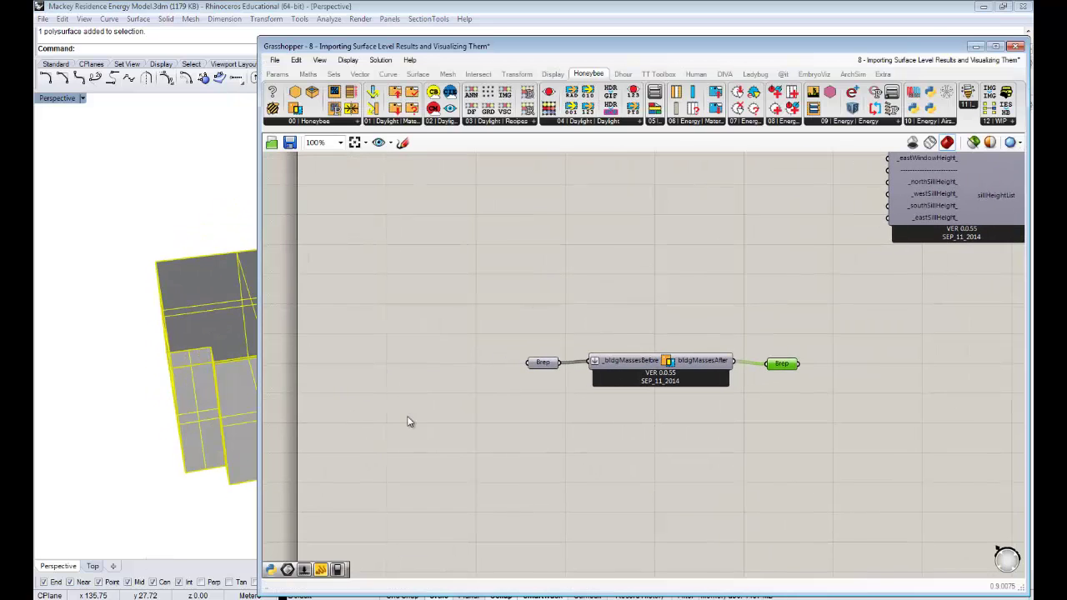
pyautogui.keyDown('shift'); pyautogui.moveTo(189, 363); pyautogui.dragTo(155, 377, button='right'); pyautogui.keyUp('shift')
pyautogui.scroll(-6, 159, 343)
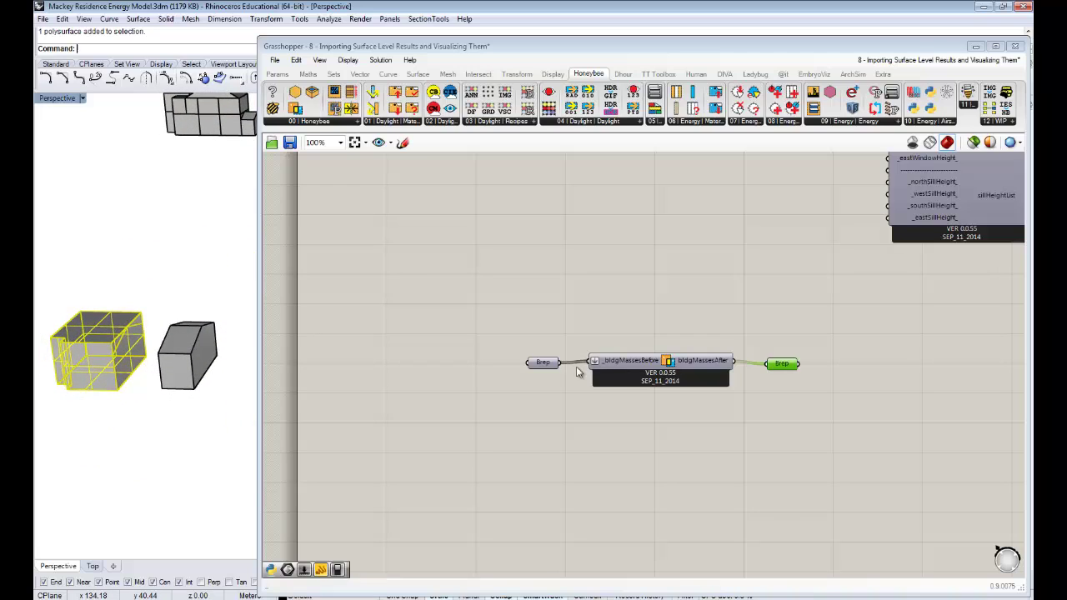
pyautogui.moveTo(659, 369); pyautogui.dragTo(660, 373)
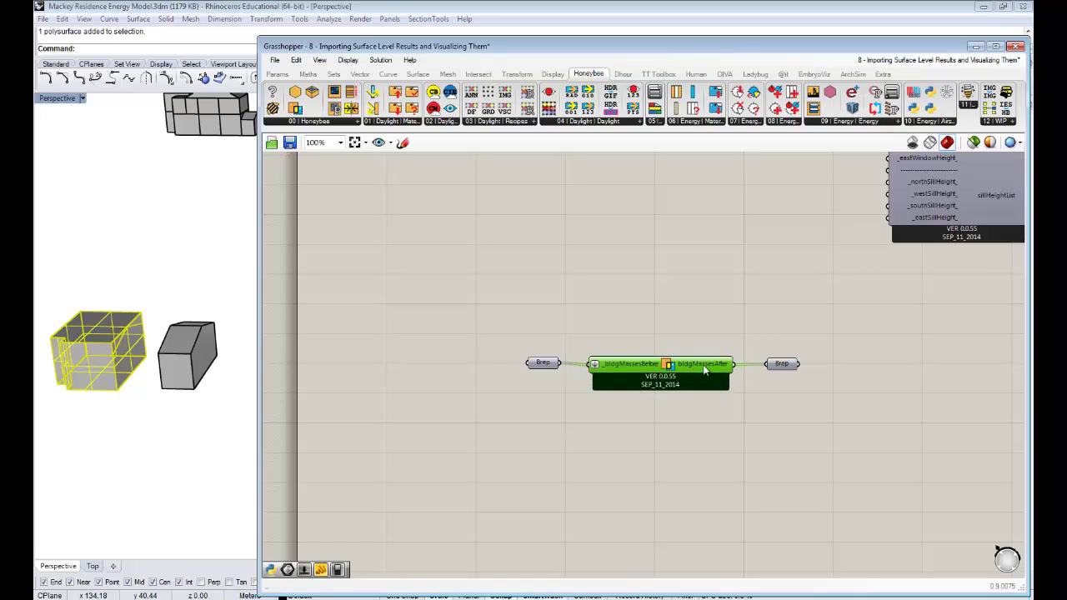
pyautogui.click(754, 383)
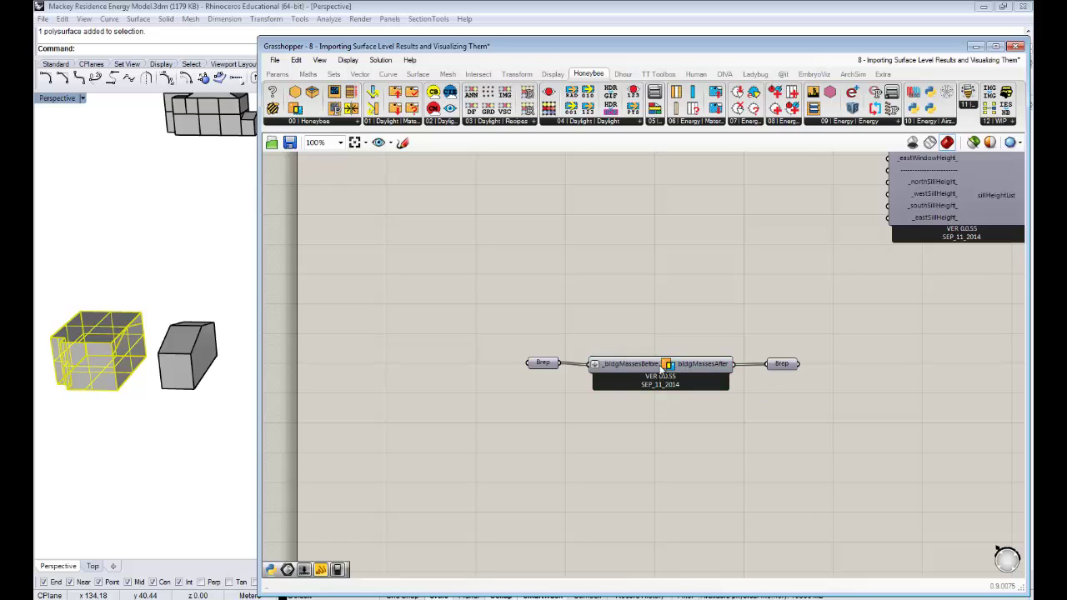
pyautogui.click(661, 368)
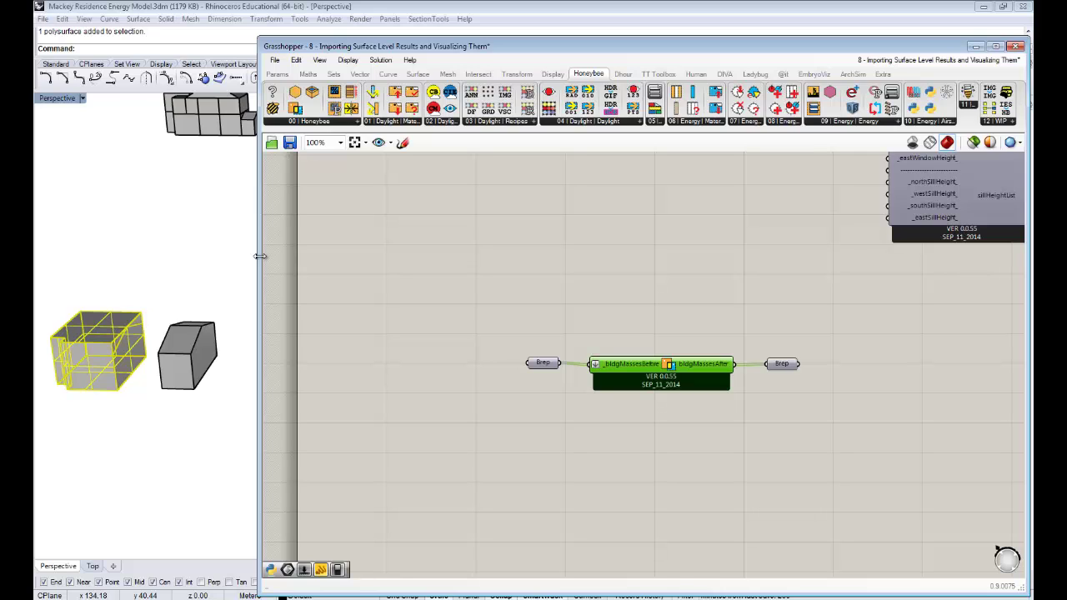
# Narrow the Grasshopper window, then select the complete multi-zone house model in Rhino and zoom to it
pyautogui.moveTo(258, 250); pyautogui.dragTo(354, 252)
pyautogui.keyDown('shift'); pyautogui.moveTo(277, 199); pyautogui.dragTo(245, 381, button='right'); pyautogui.keyUp('shift')
pyautogui.moveTo(285, 232); pyautogui.dragTo(134, 134)
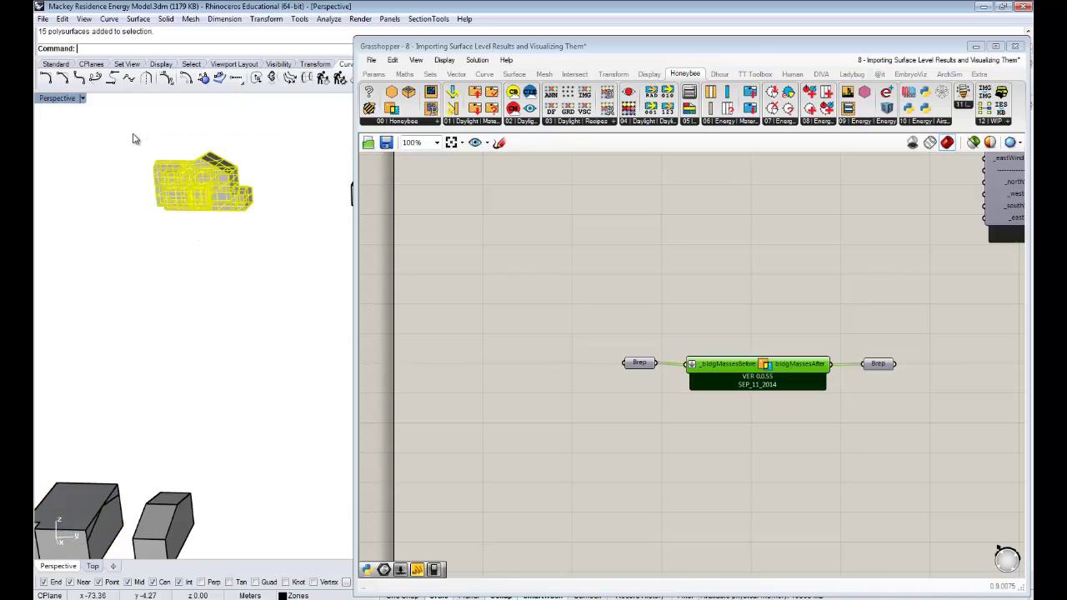
pyautogui.write('zs')
pyautogui.press('Return')
pyautogui.click(206, 179)
pyautogui.keyDown('shift'); pyautogui.moveTo(190, 195); pyautogui.dragTo(91, 199, button='right'); pyautogui.keyUp('shift')
pyautogui.scroll(-5, 203, 222)
pyautogui.moveTo(204, 224); pyautogui.dragTo(254, 249, button='right')
pyautogui.scroll(5, 312, 285)
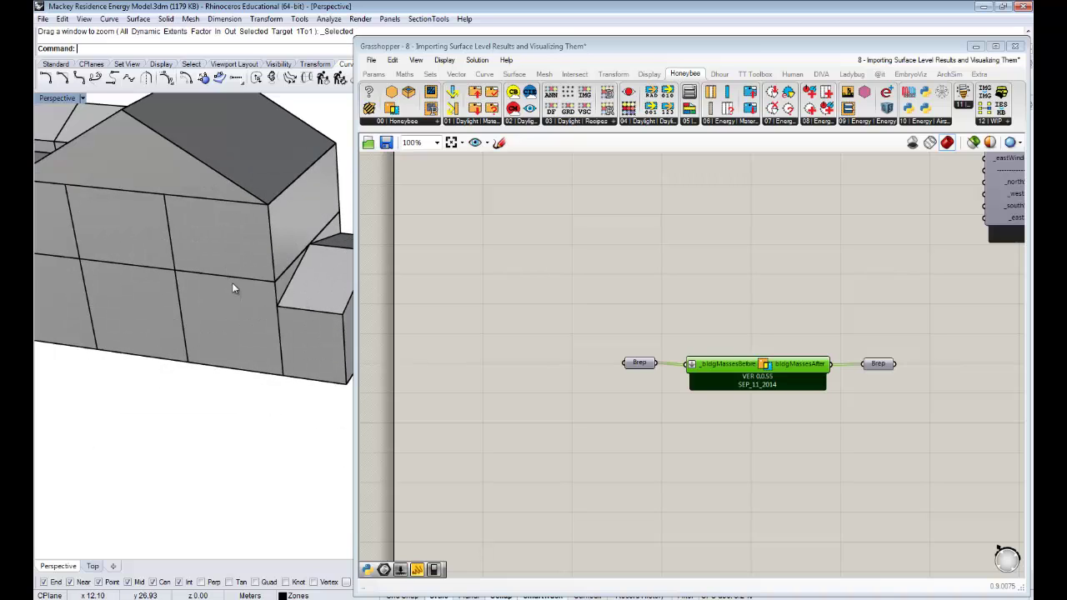
# Select neighbouring ground-floor zones of the house in turn to examine how they adjoin the surrounding zones
pyautogui.click(248, 309)
pyautogui.click(136, 314)
pyautogui.moveTo(136, 315); pyautogui.dragTo(228, 351, button='right')
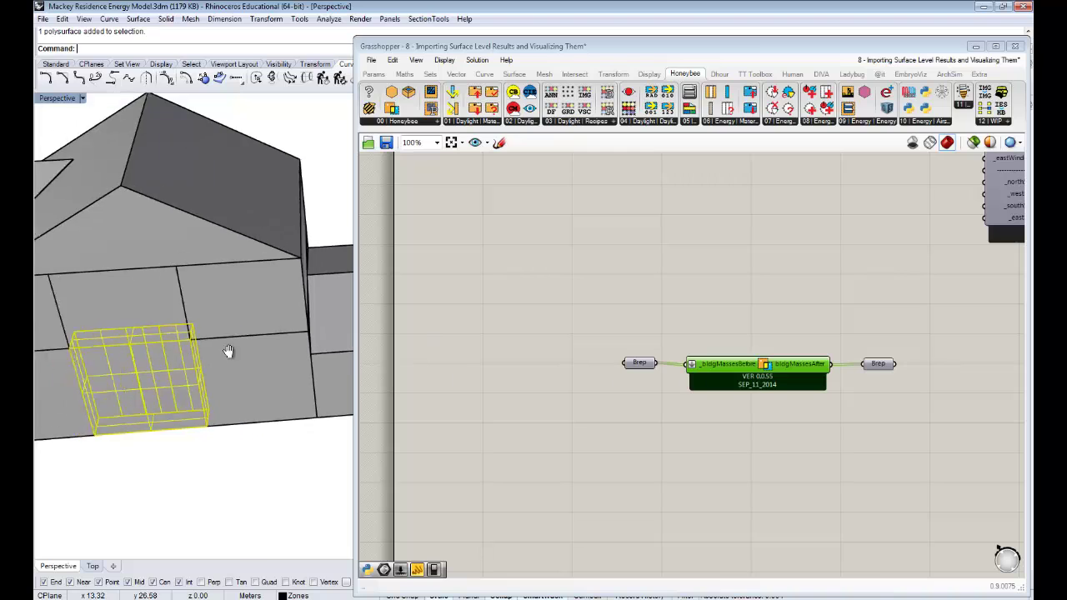
pyautogui.scroll(-5, 229, 351)
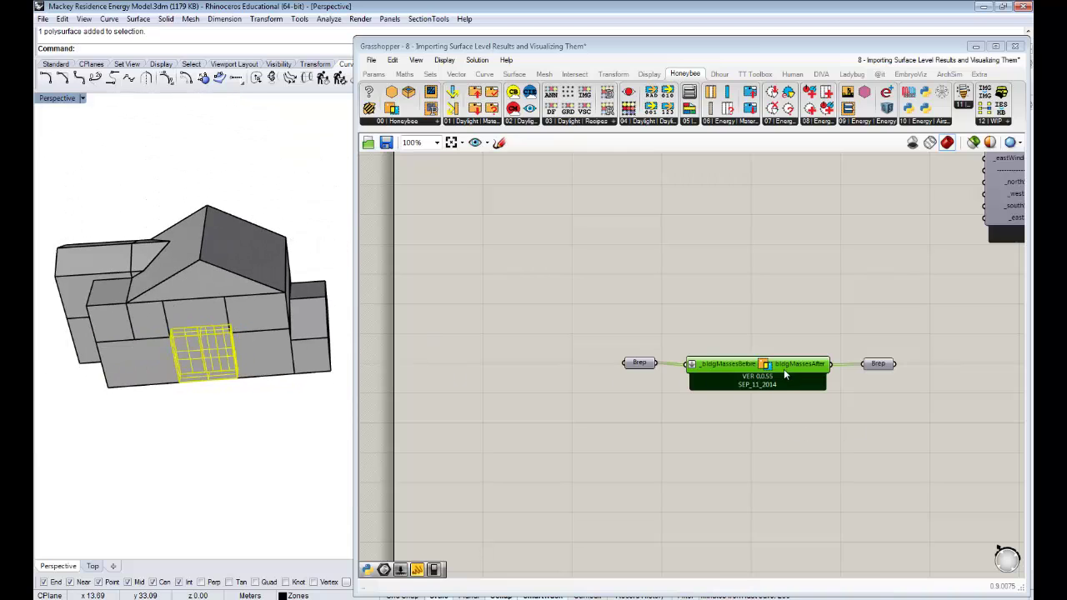
# Examine the IntersectMasses component and its place relative to the zone-creation components in the Grasshopper definition
pyautogui.click(900, 383)
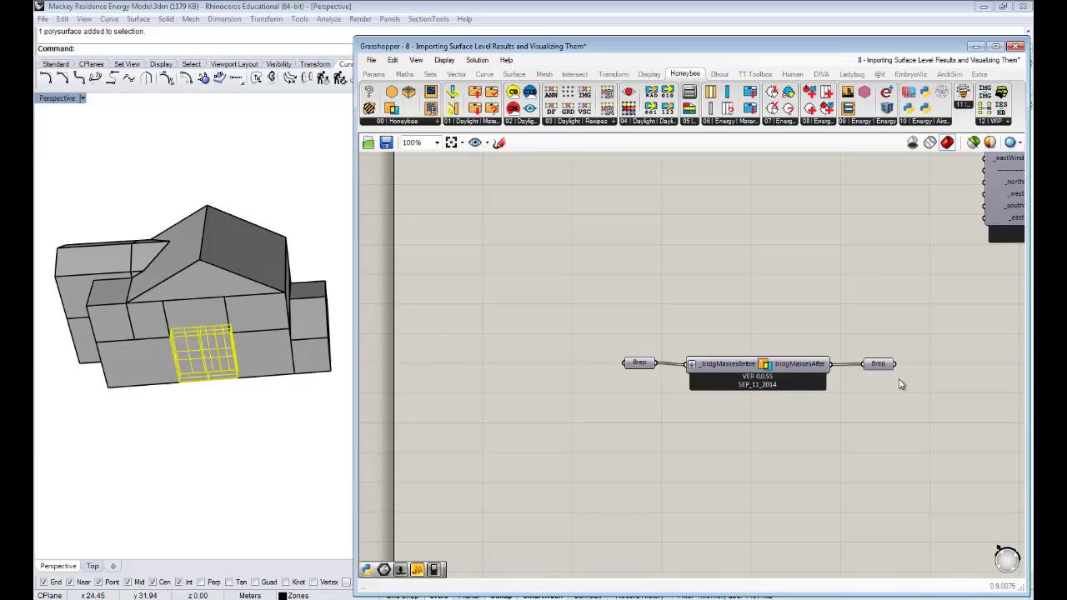
pyautogui.scroll(-3, 827, 367)
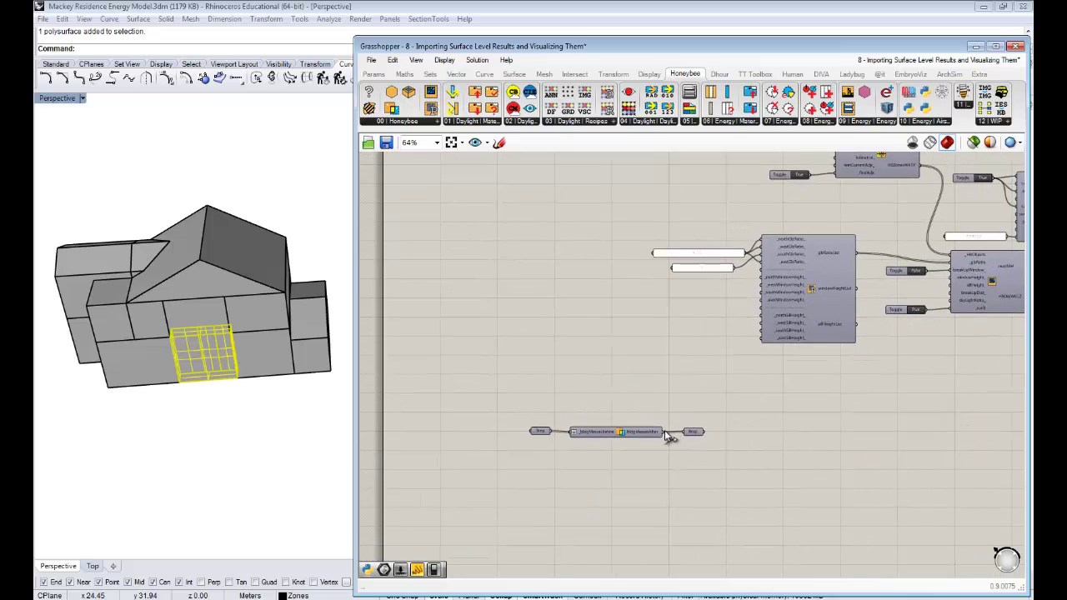
pyautogui.scroll(-3, 667, 432)
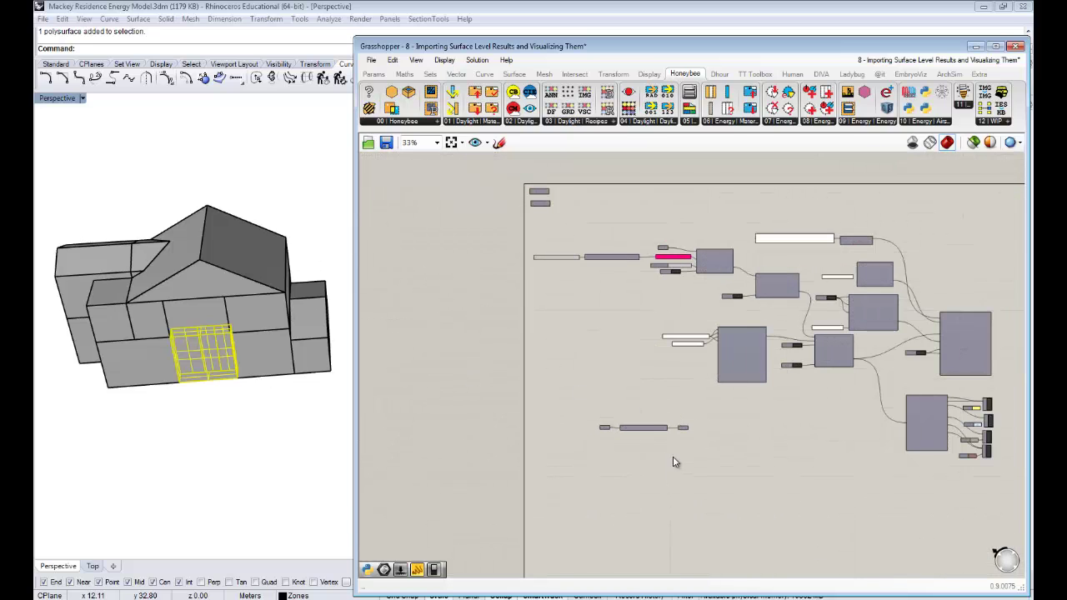
pyautogui.scroll(3, 673, 442)
pyautogui.moveTo(667, 429); pyautogui.dragTo(733, 573, button='right')
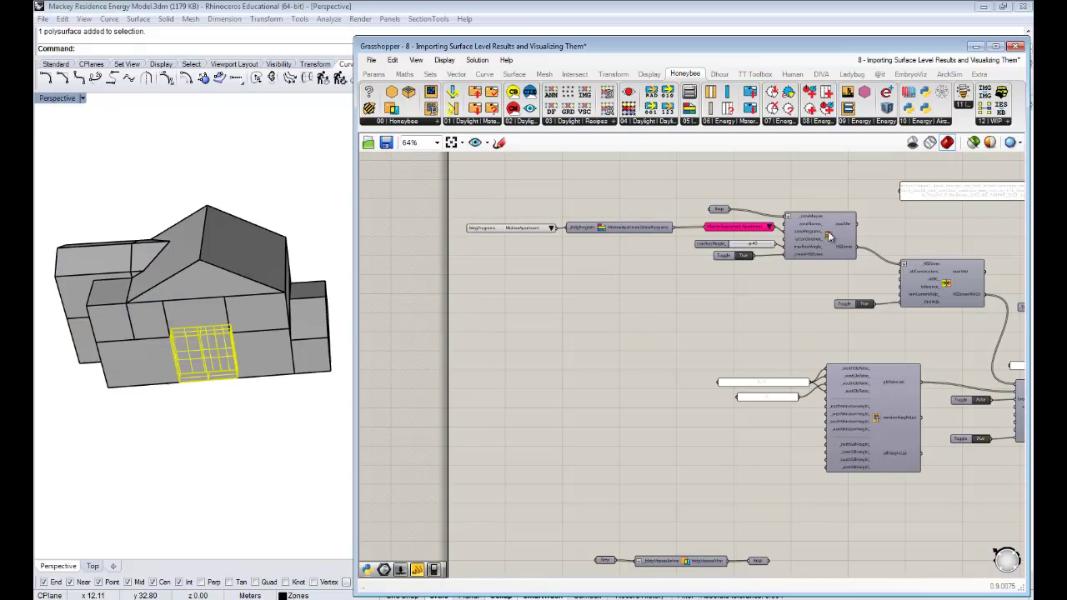
pyautogui.moveTo(730, 478); pyautogui.dragTo(732, 396, button='right')
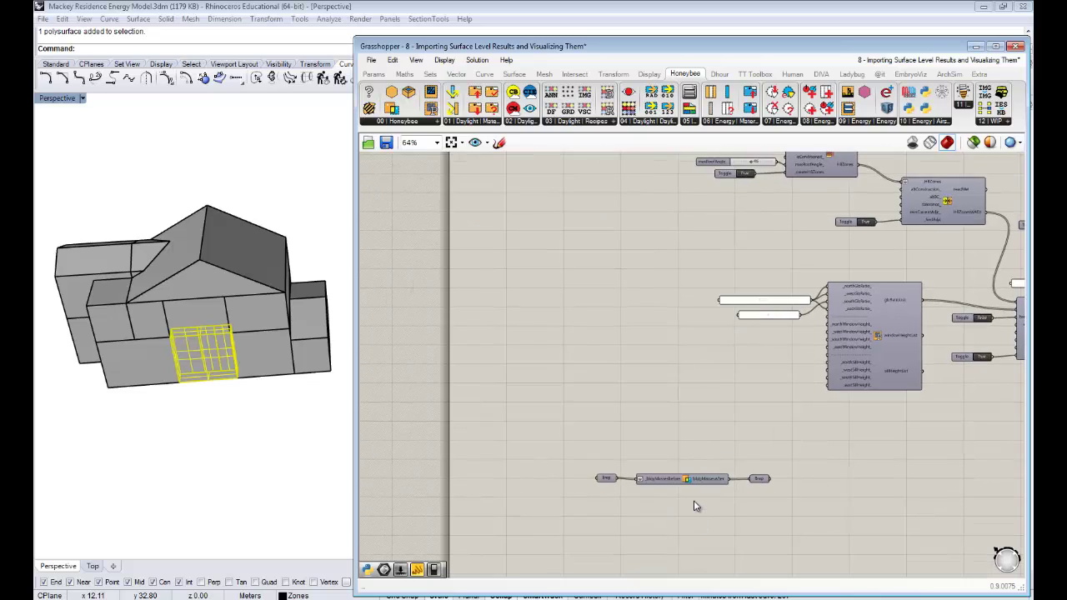
pyautogui.scroll(4, 696, 505)
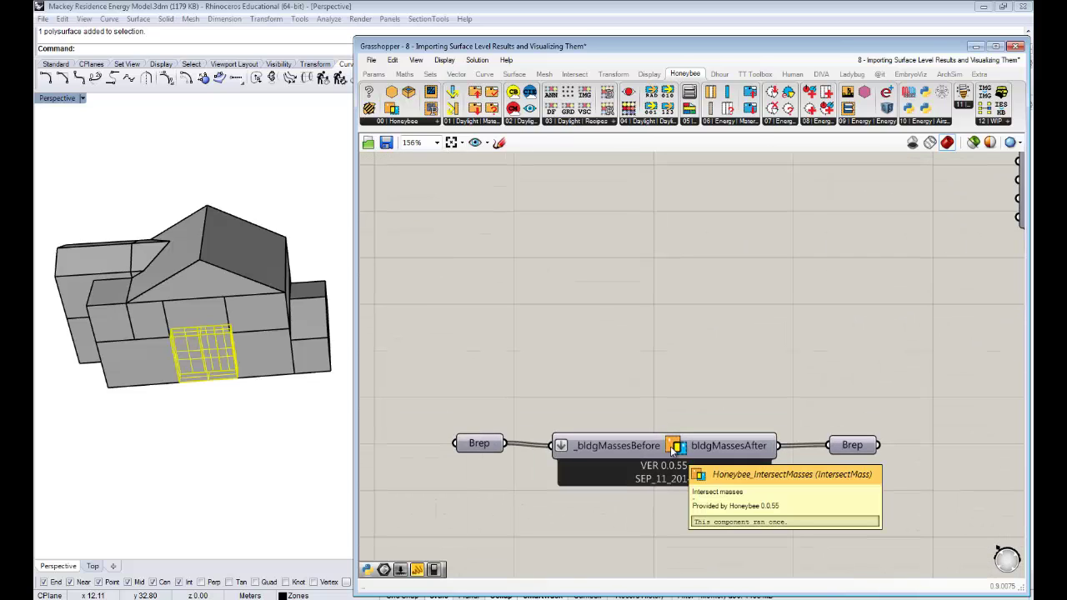
pyautogui.moveTo(612, 444)
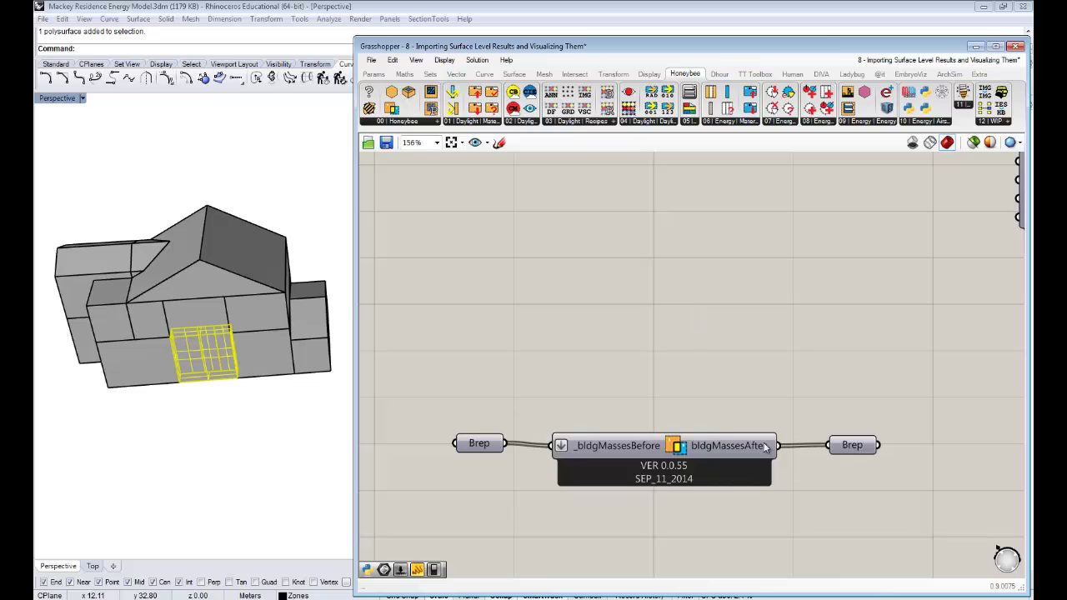
# Move IntersectMasses and its two Brep parameters together to the start of the definition, beside the Brep feeding _zoneMasses
pyautogui.scroll(-5, 743, 457)
pyautogui.scroll(1, 848, 209)
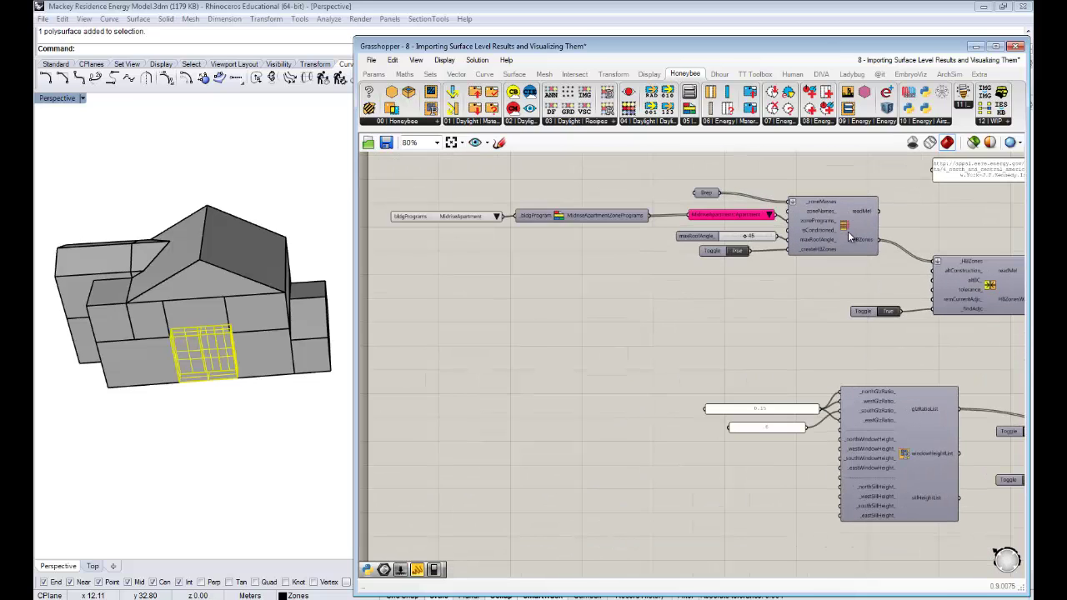
pyautogui.scroll(-1, 842, 232)
pyautogui.moveTo(814, 565); pyautogui.dragTo(593, 500)
pyautogui.moveTo(692, 554); pyautogui.dragTo(621, 194)
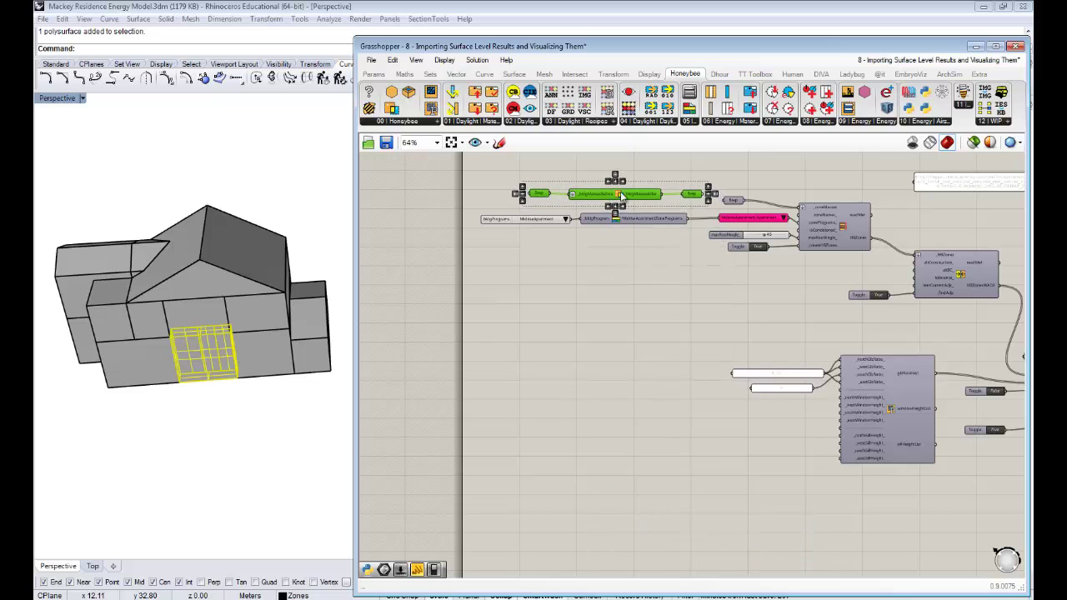
pyautogui.scroll(2, 747, 180)
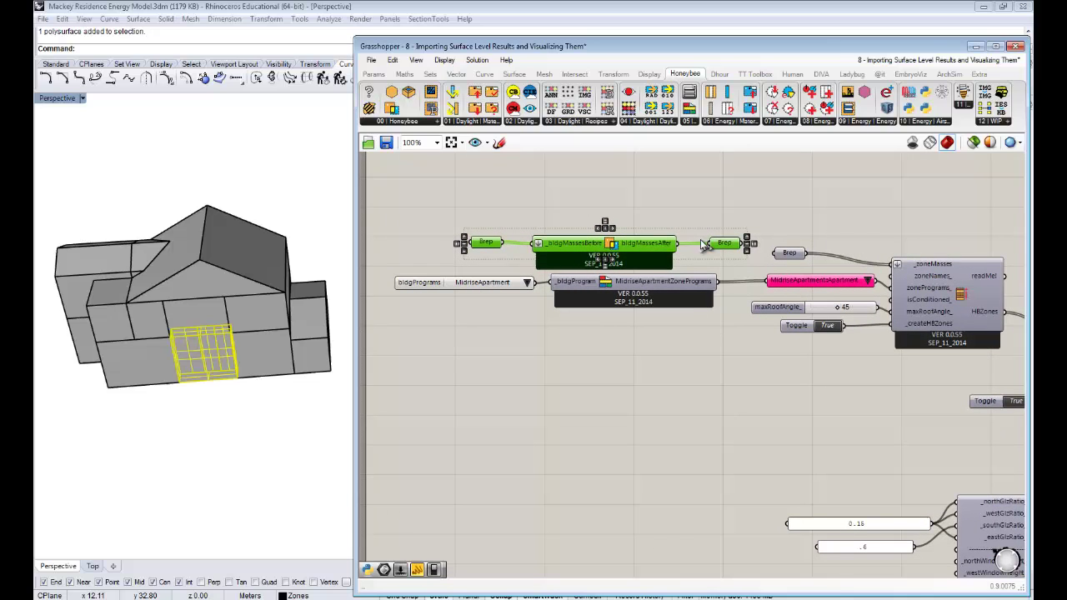
pyautogui.click(782, 209)
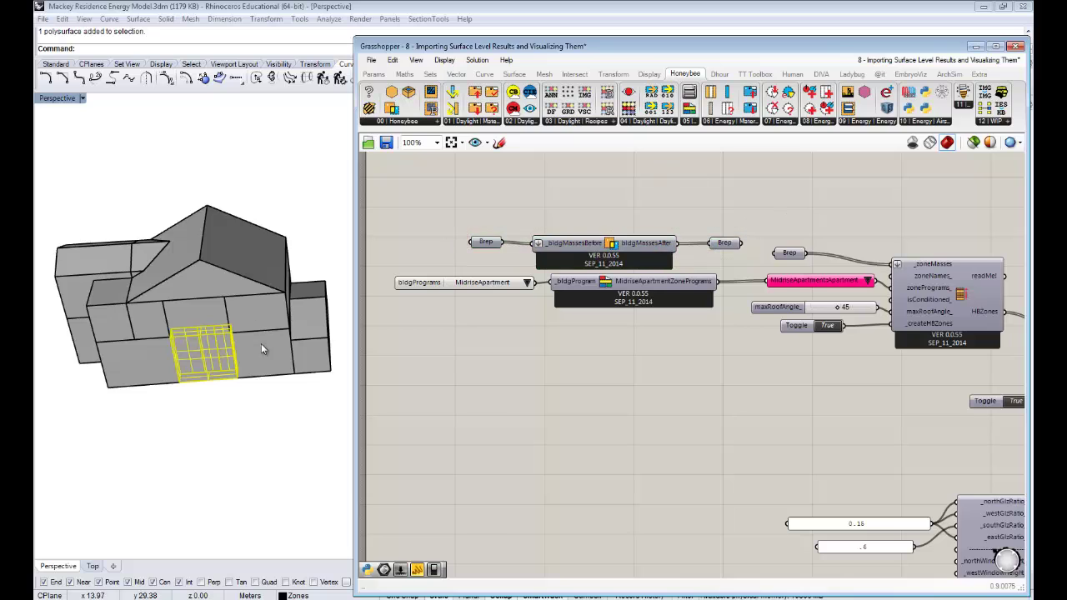
# Deselect the ground-floor zone in Rhino and view the whole house model from its sloped-roof side
pyautogui.moveTo(261, 343); pyautogui.dragTo(225, 345, button='right')
pyautogui.click(254, 392)
pyautogui.moveTo(267, 375); pyautogui.dragTo(239, 374, button='right')
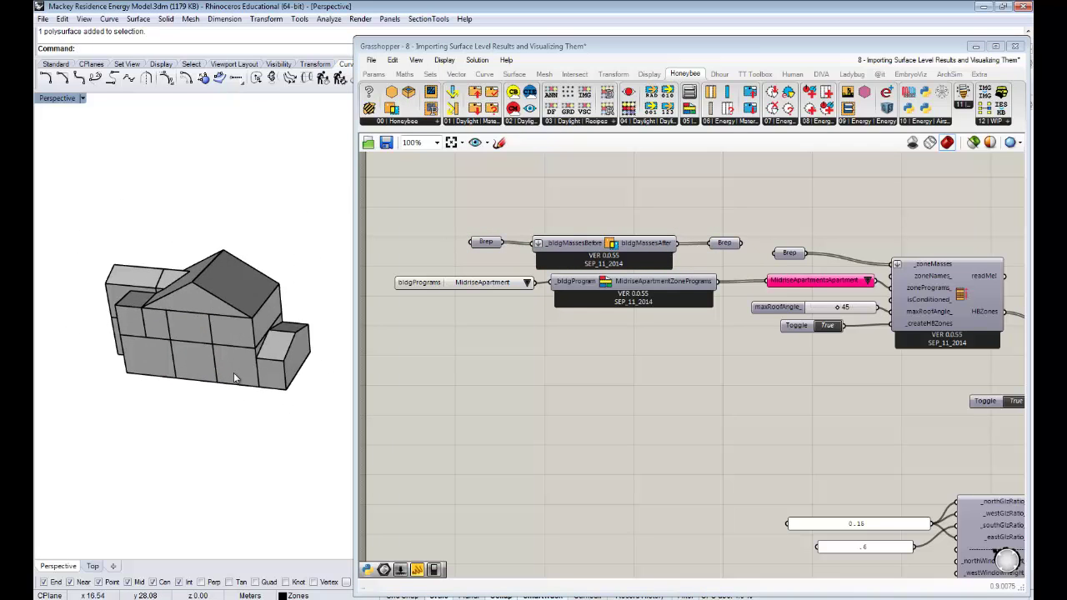